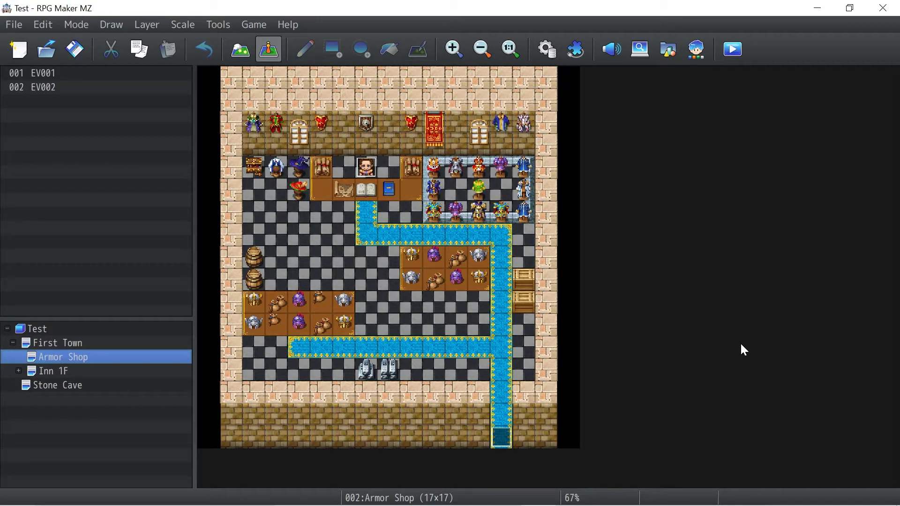
Open the database and look over the Troops and Enemies data.
{"action": "left_click", "coordinate": [547, 49]}
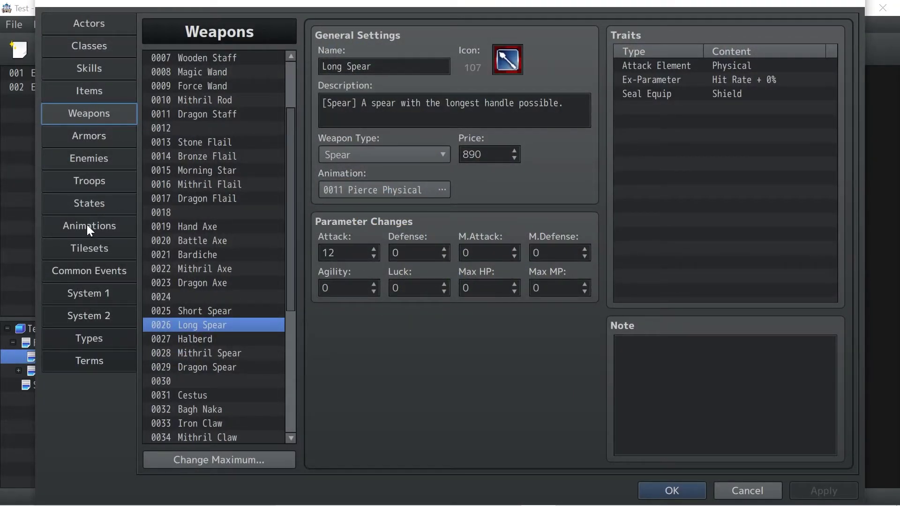
{"action": "left_click", "coordinate": [94, 165]}
{"action": "left_click", "coordinate": [93, 183]}
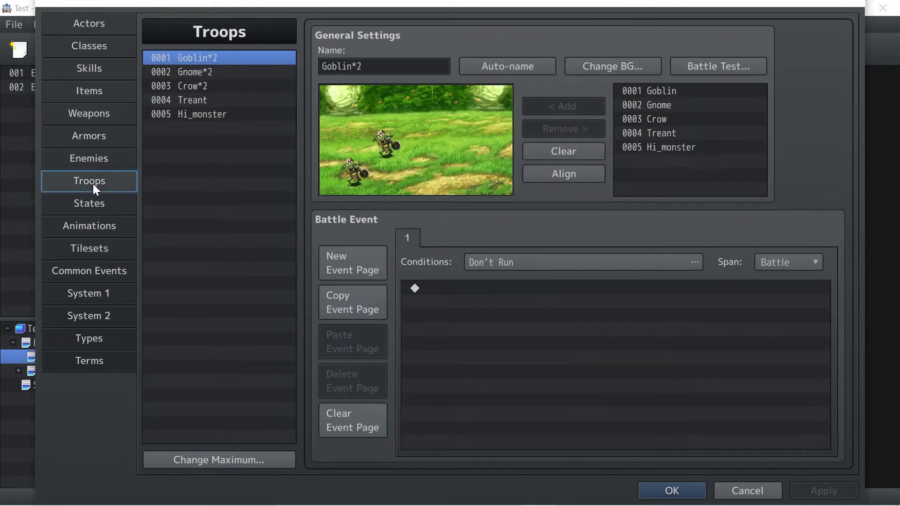
{"action": "left_click", "coordinate": [99, 168]}
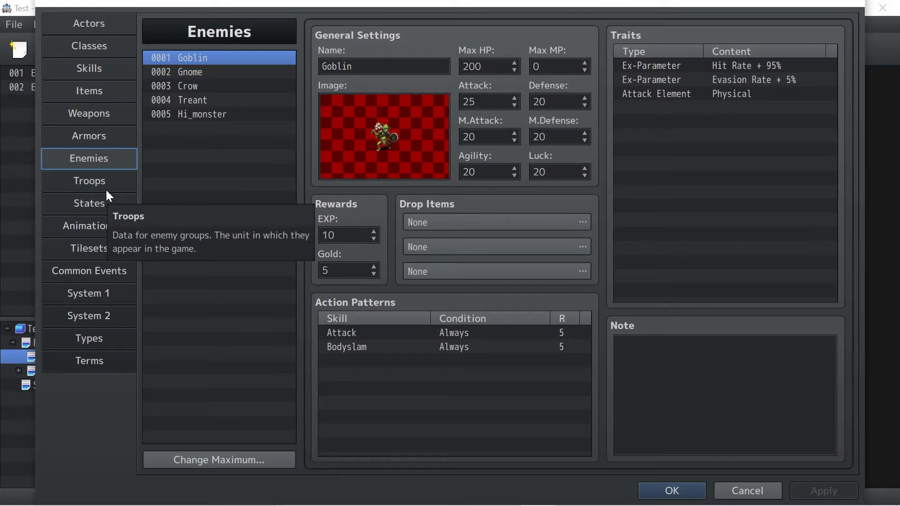
Set the battle system to Time Progress (Wait) in the System 1 settings.
{"action": "left_click", "coordinate": [103, 334]}
{"action": "left_click", "coordinate": [101, 300]}
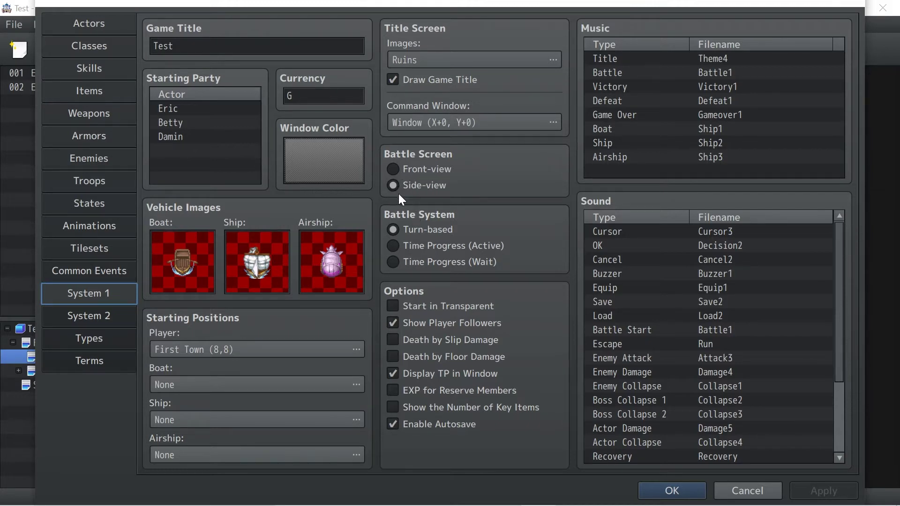
{"action": "left_click", "coordinate": [393, 246]}
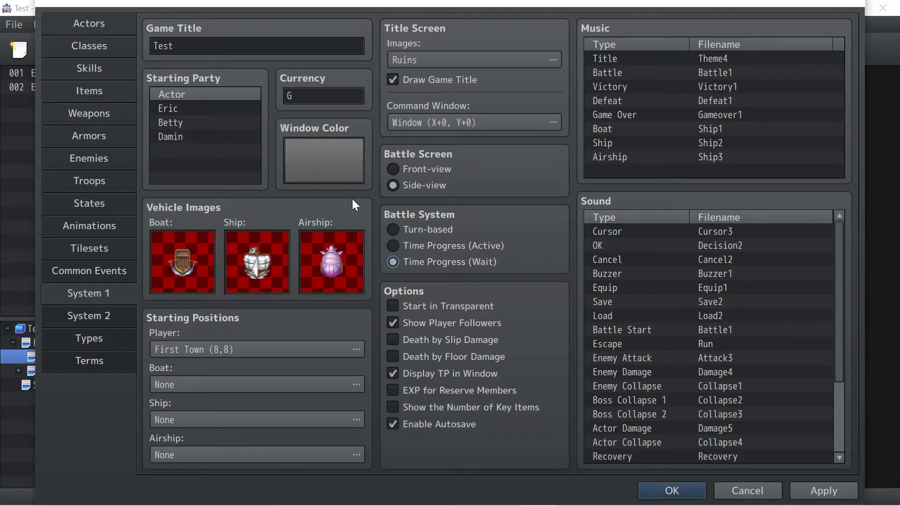
Raise the maximum number of troops in the database to 6.
{"action": "left_click", "coordinate": [95, 139]}
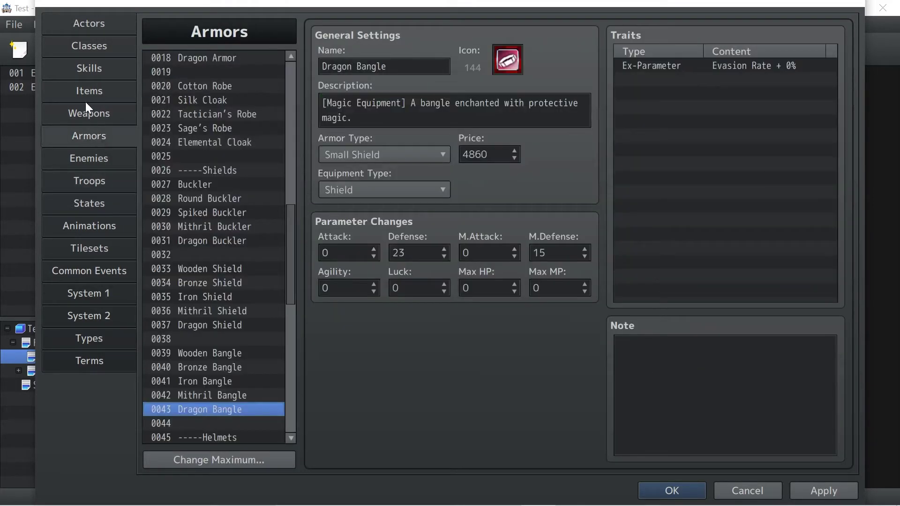
{"action": "left_click", "coordinate": [86, 68]}
{"action": "key", "text": "Up"}
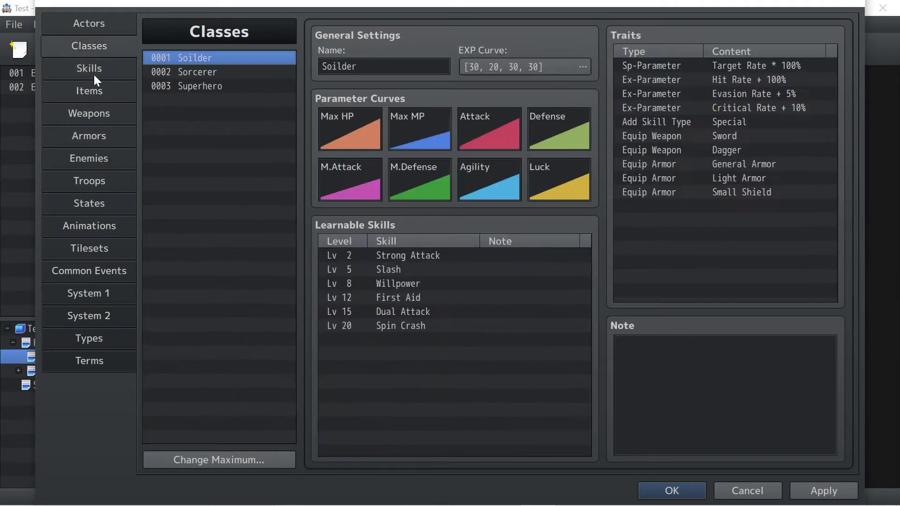
{"action": "left_click", "coordinate": [89, 181]}
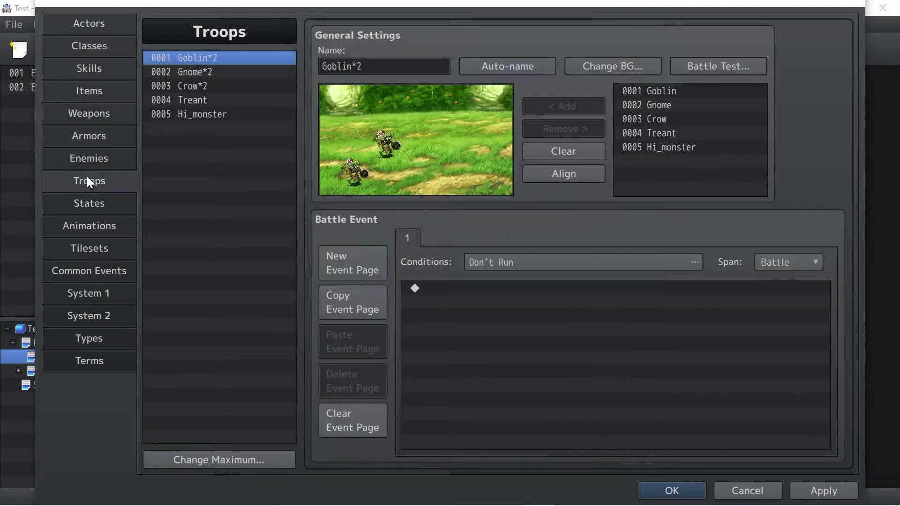
{"action": "left_click", "coordinate": [252, 459]}
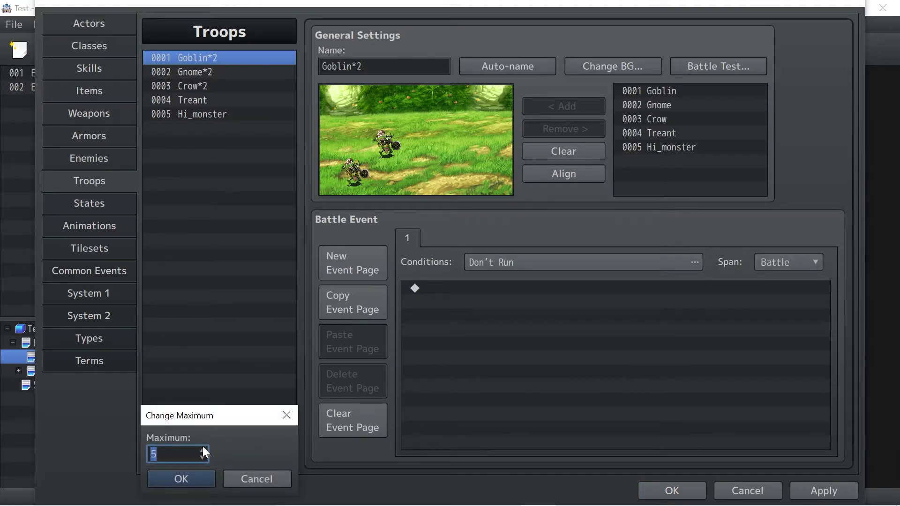
{"action": "left_click", "coordinate": [198, 479]}
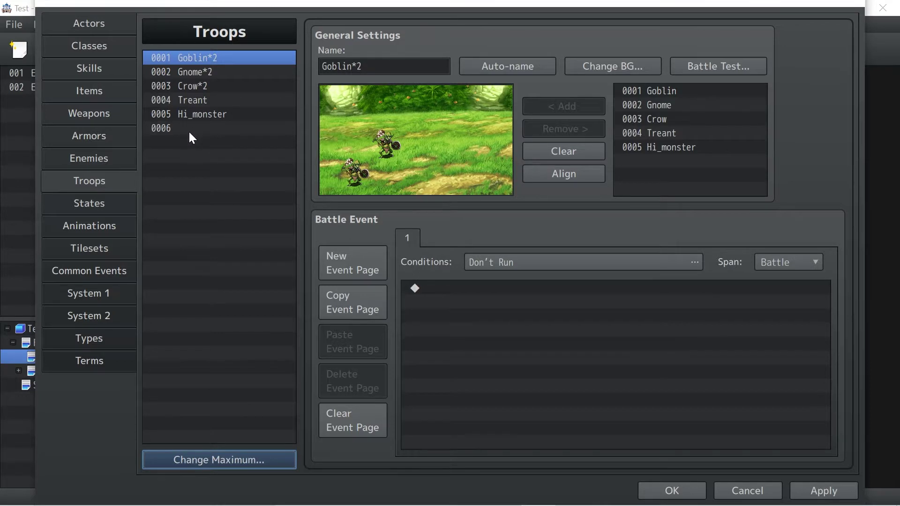
Move the Hi_monster troop from entry 0005 to entry 0006 by copying it and clearing the original.
{"action": "left_click", "coordinate": [188, 118]}
{"action": "key", "text": "ctrl+c"}
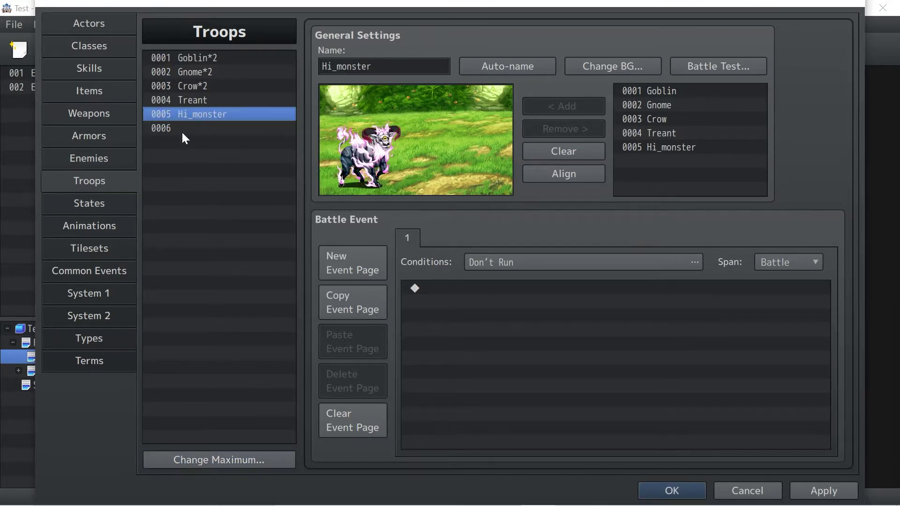
{"action": "left_click", "coordinate": [182, 132]}
{"action": "key", "text": "ctrl+v"}
{"action": "left_click", "coordinate": [190, 114]}
{"action": "key", "text": "Delete"}
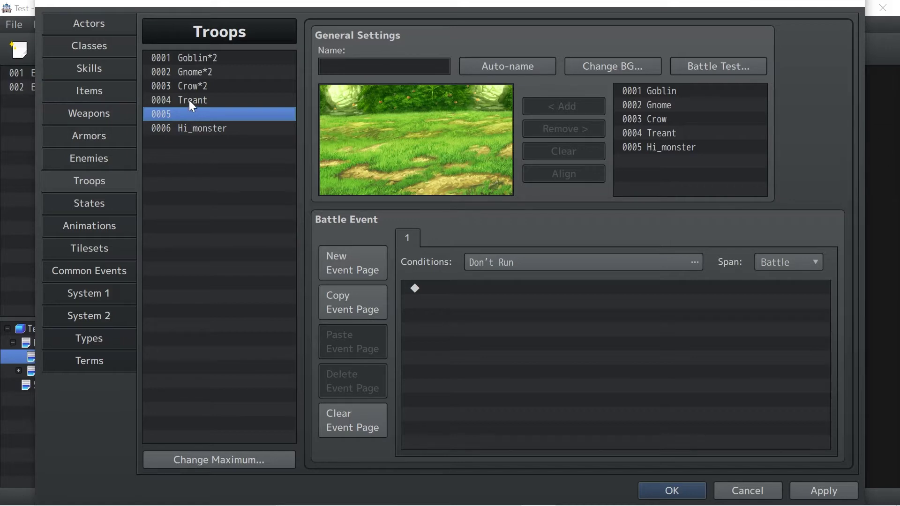
Move the Treant troop from entry 0004 to entry 0005, leaving entry 0004 empty.
{"action": "left_click", "coordinate": [189, 100]}
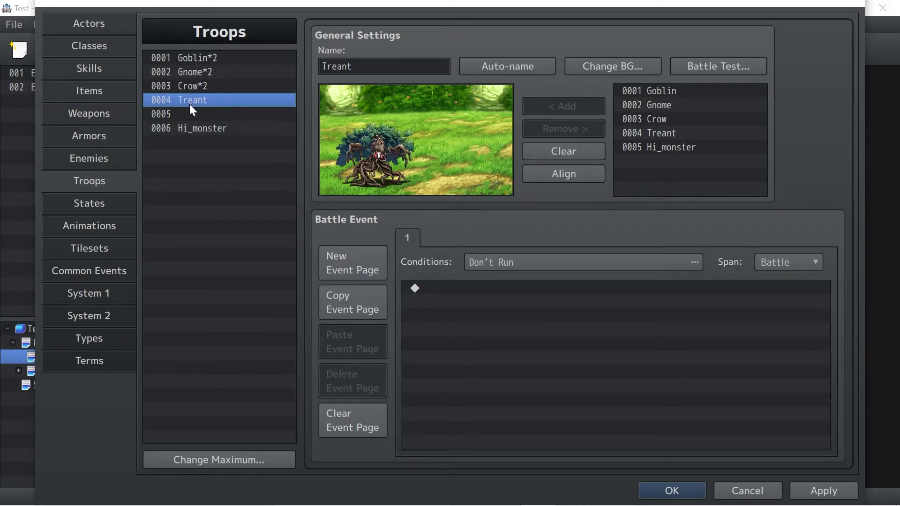
{"action": "key", "text": "ctrl+c"}
{"action": "left_click", "coordinate": [190, 114]}
{"action": "key", "text": "ctrl+v"}
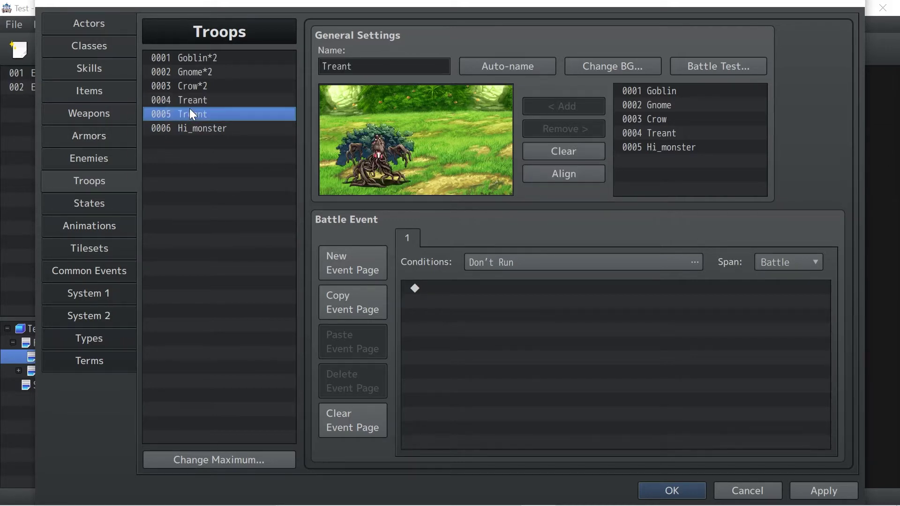
{"action": "left_click", "coordinate": [193, 102]}
{"action": "key", "text": "Delete"}
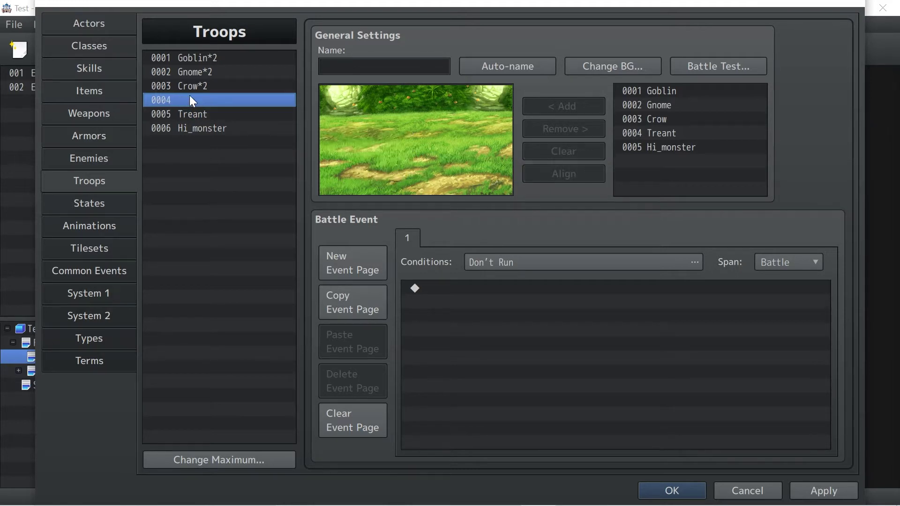
{"action": "left_click", "coordinate": [190, 88]}
{"action": "left_click", "coordinate": [195, 100]}
Raise the maximum number of enemies to 6, and discard all pending changes to the database.
{"action": "left_click", "coordinate": [95, 161]}
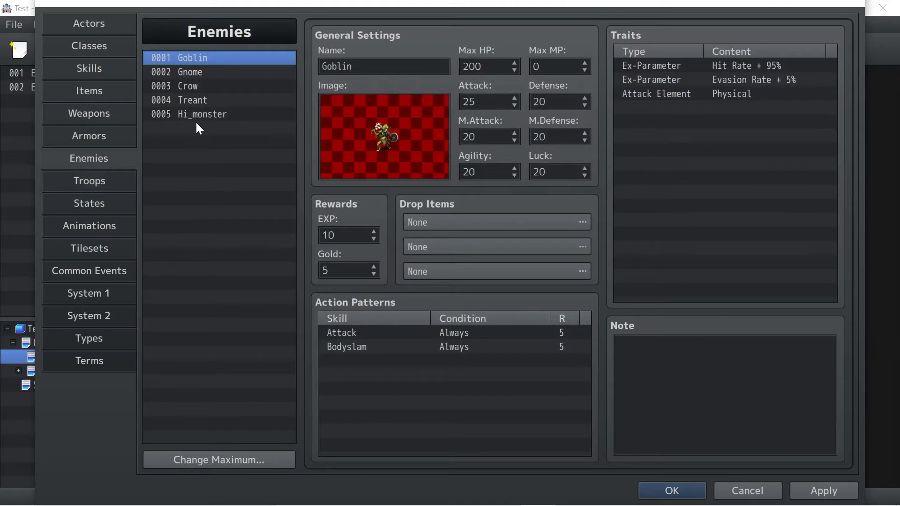
{"action": "left_click", "coordinate": [236, 461]}
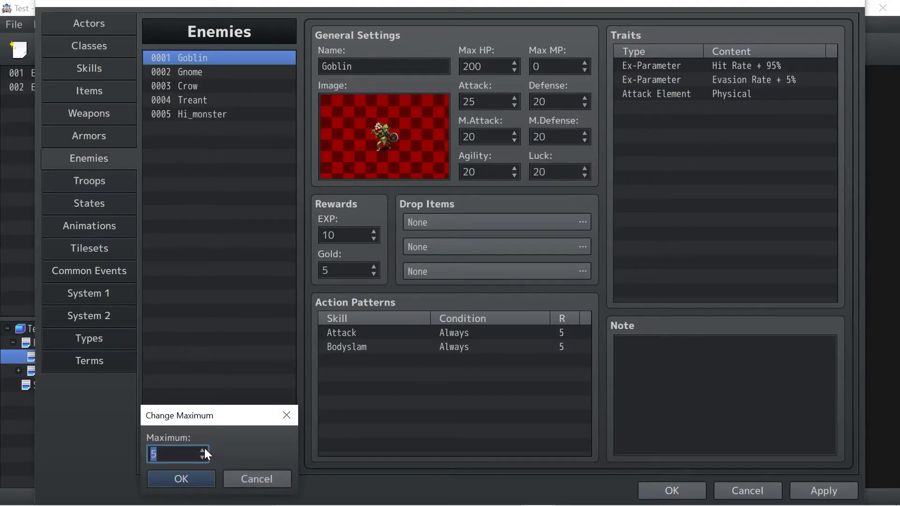
{"action": "left_click", "coordinate": [192, 478]}
{"action": "left_click", "coordinate": [190, 130]}
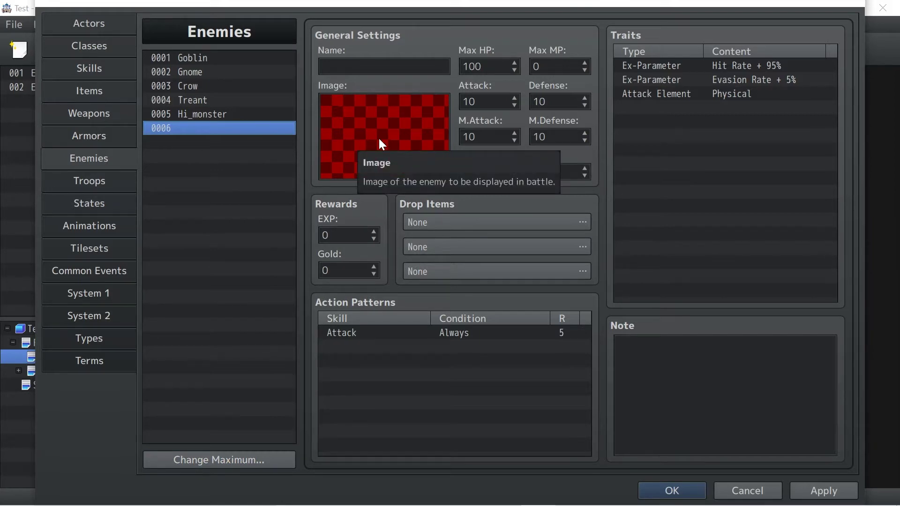
{"action": "left_click", "coordinate": [748, 491]}
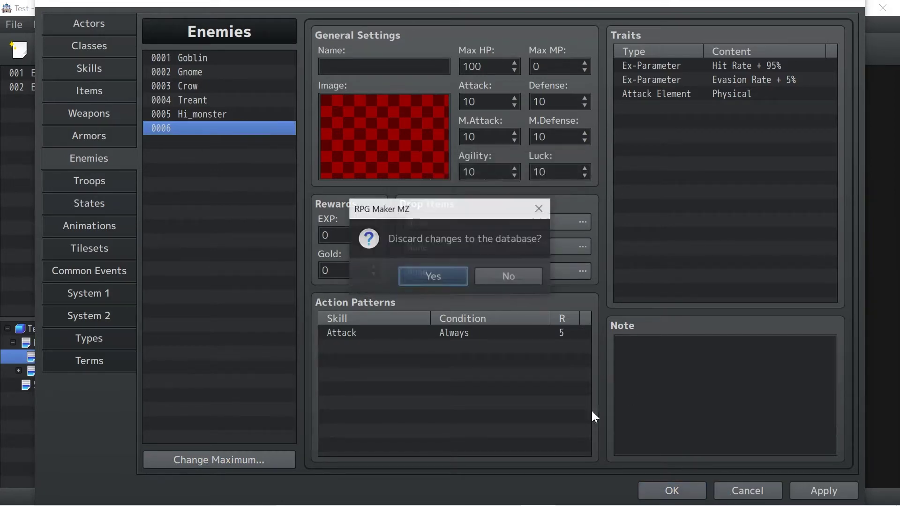
{"action": "left_click", "coordinate": [446, 275]}
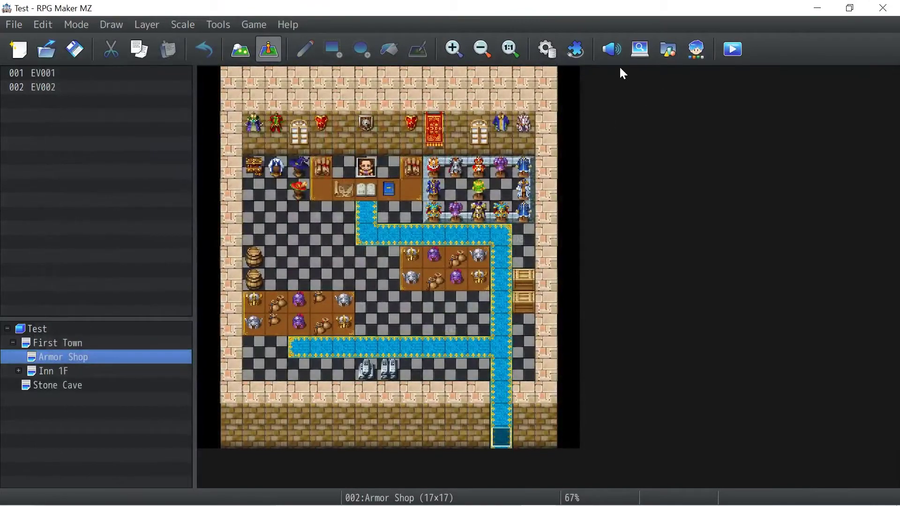
Reopen the database and set the maximum number of enemies to 6.
{"action": "left_click", "coordinate": [547, 48]}
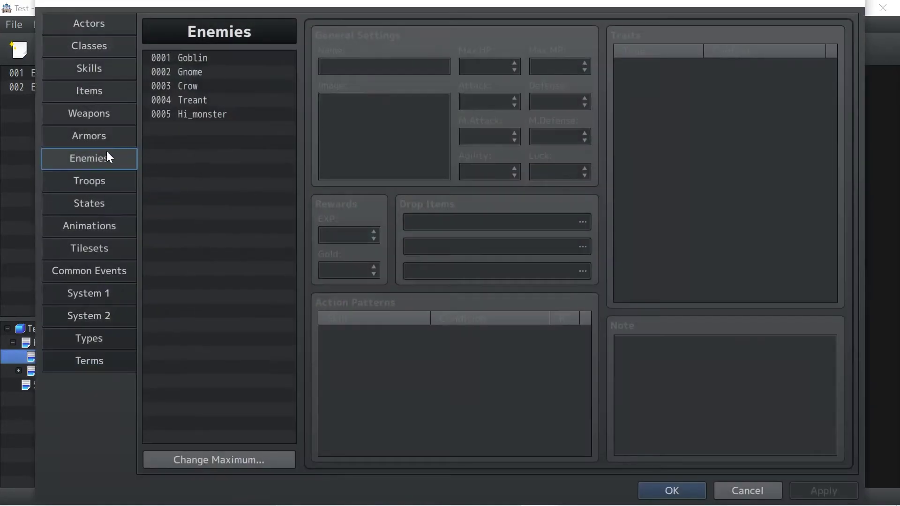
{"action": "left_click", "coordinate": [105, 184]}
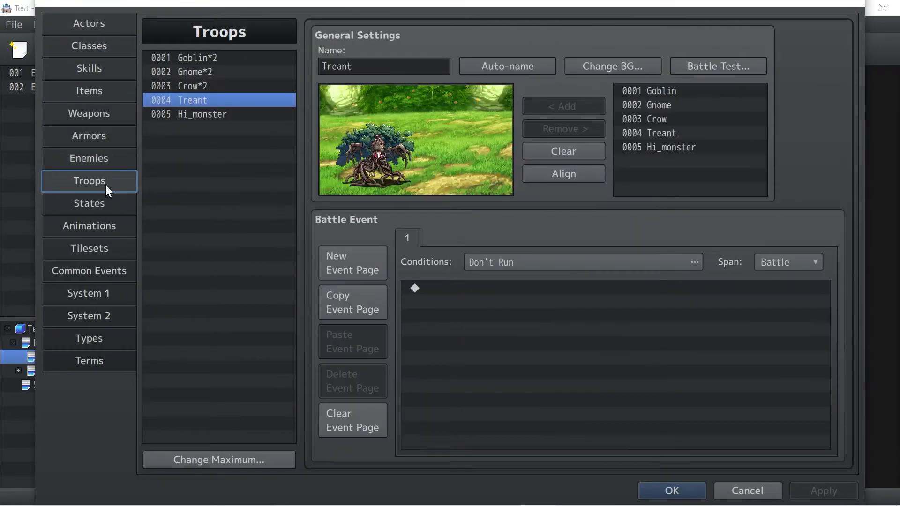
{"action": "left_click", "coordinate": [97, 149]}
{"action": "left_click", "coordinate": [101, 136]}
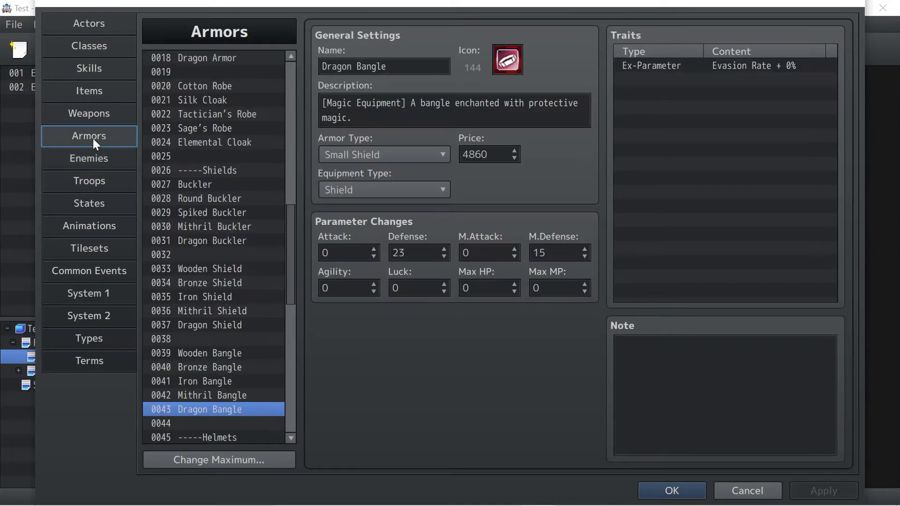
{"action": "left_click", "coordinate": [96, 158]}
{"action": "left_click", "coordinate": [229, 450]}
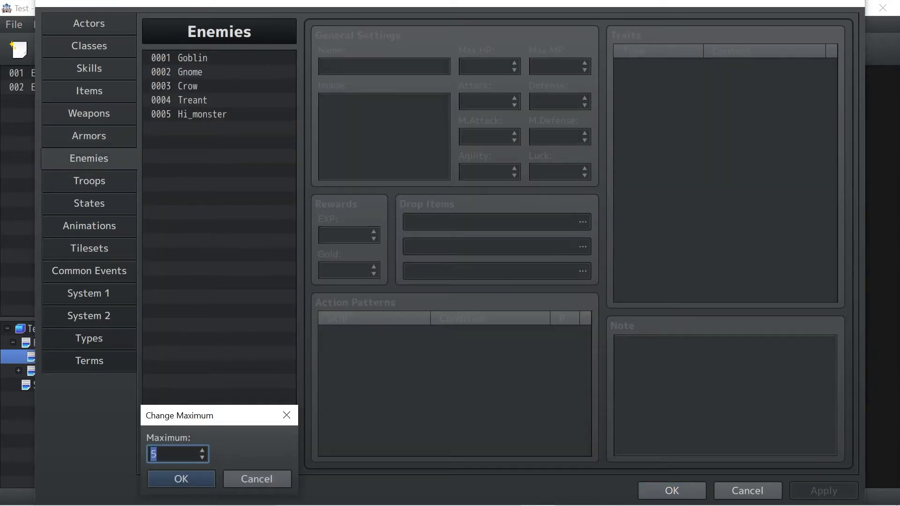
{"action": "left_click", "coordinate": [205, 476]}
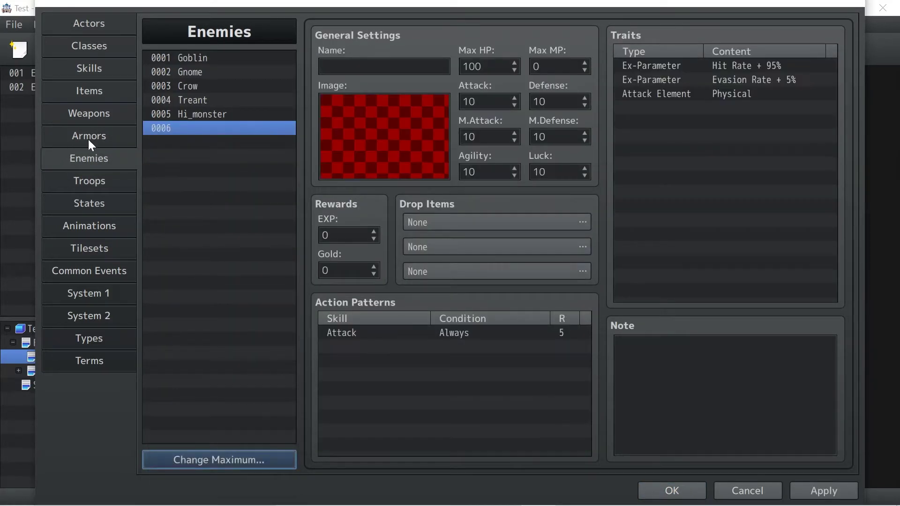
Set the maximum number of troops to 6.
{"action": "left_click", "coordinate": [88, 139]}
{"action": "left_click", "coordinate": [104, 183]}
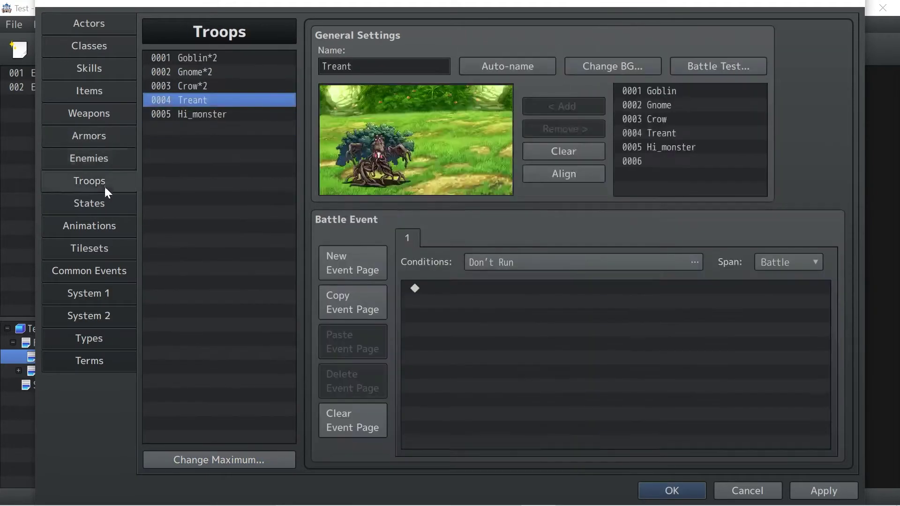
{"action": "left_click", "coordinate": [238, 457]}
{"action": "left_click", "coordinate": [189, 477]}
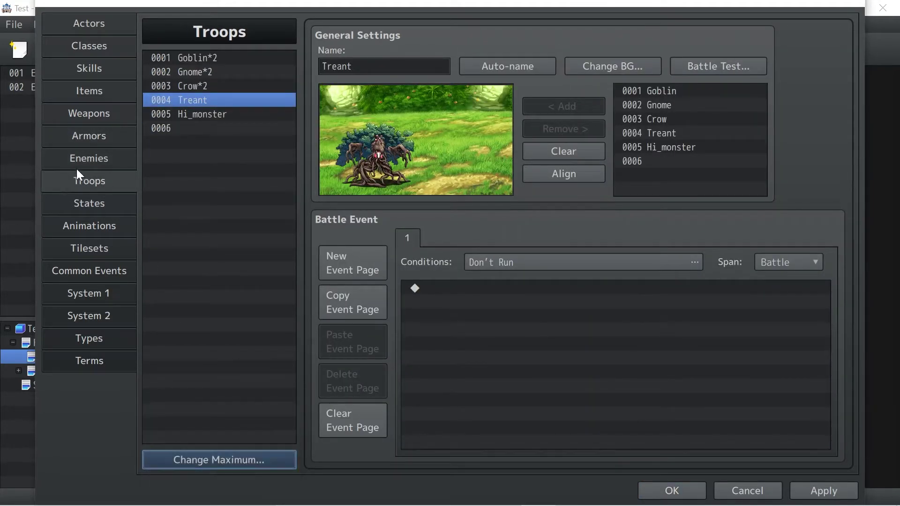
Open the image selection for the empty enemy entry 0006.
{"action": "left_click", "coordinate": [77, 165]}
{"action": "left_click", "coordinate": [82, 139]}
{"action": "left_click", "coordinate": [89, 158]}
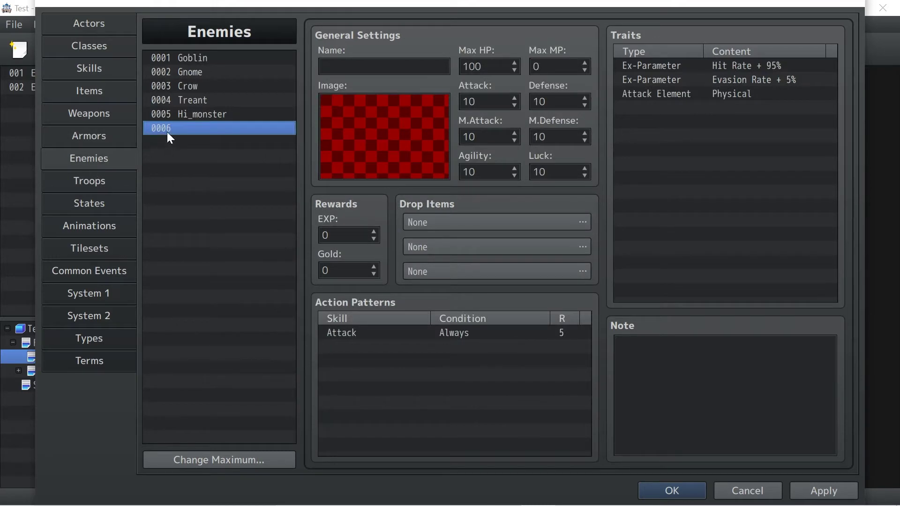
{"action": "left_click", "coordinate": [87, 137]}
{"action": "left_click", "coordinate": [91, 160]}
{"action": "double_click", "coordinate": [360, 136]}
{"action": "scroll", "coordinate": [249, 255], "scroll_direction": "down", "scroll_amount": 5}
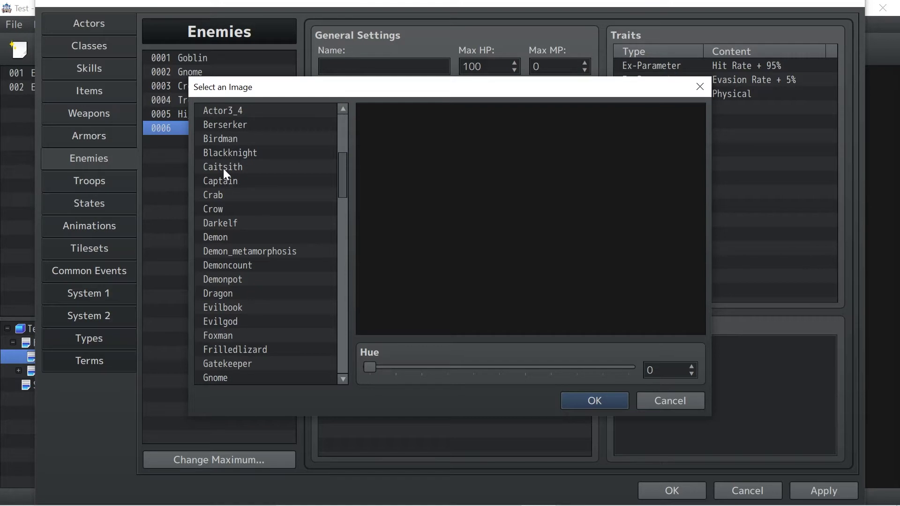
Preview the available enemy images from Caitsith through SF_Demon_of_universe for the new enemy.
{"action": "left_click", "coordinate": [223, 168]}
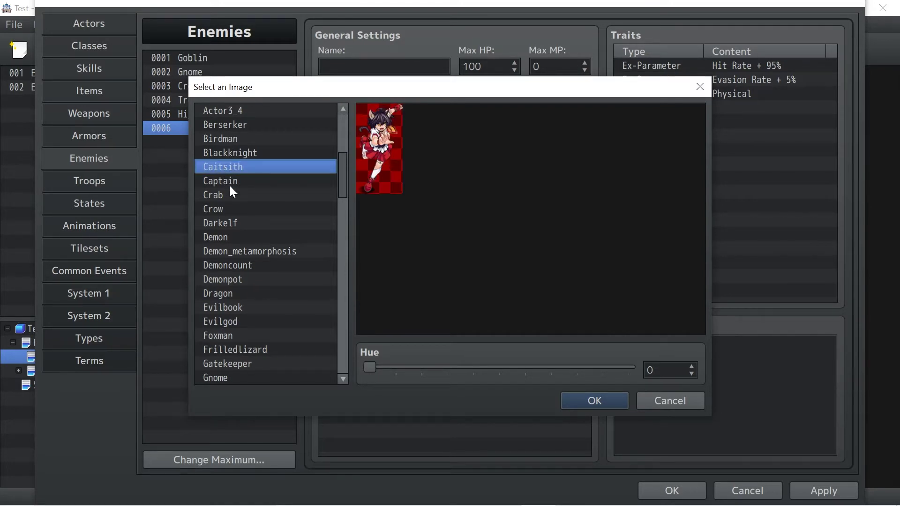
{"action": "key", "text": "Down"}
{"action": "key", "text": "Down"}
{"action": "key", "text": "Down"}
{"action": "key", "text": "Down"}
{"action": "key", "text": "Down"}
{"action": "key", "text": "Down"}
{"action": "key", "text": "Down"}
{"action": "key", "text": "Down"}
{"action": "key", "text": "Down"}
{"action": "key", "text": "Down"}
{"action": "key", "text": "Down"}
{"action": "key", "text": "Down"}
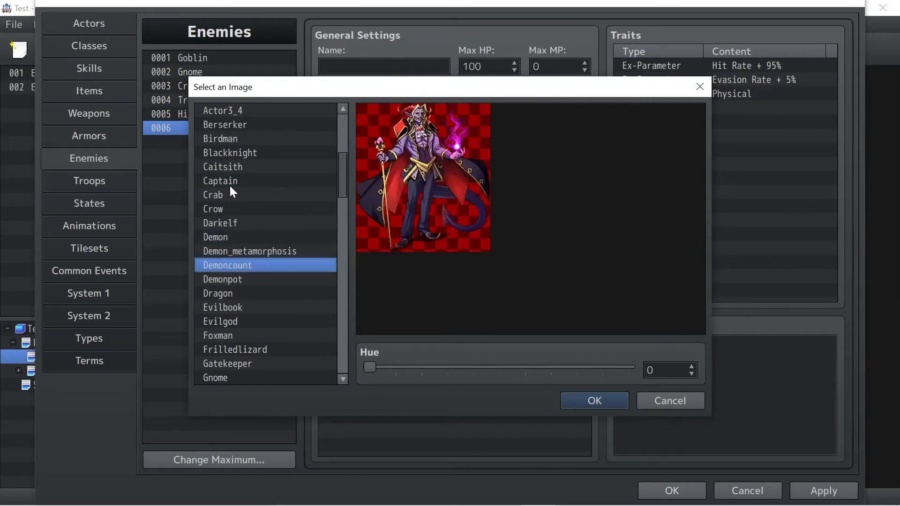
{"action": "key", "text": "Down"}
{"action": "key", "text": "Down"}
{"action": "key", "text": "Down"}
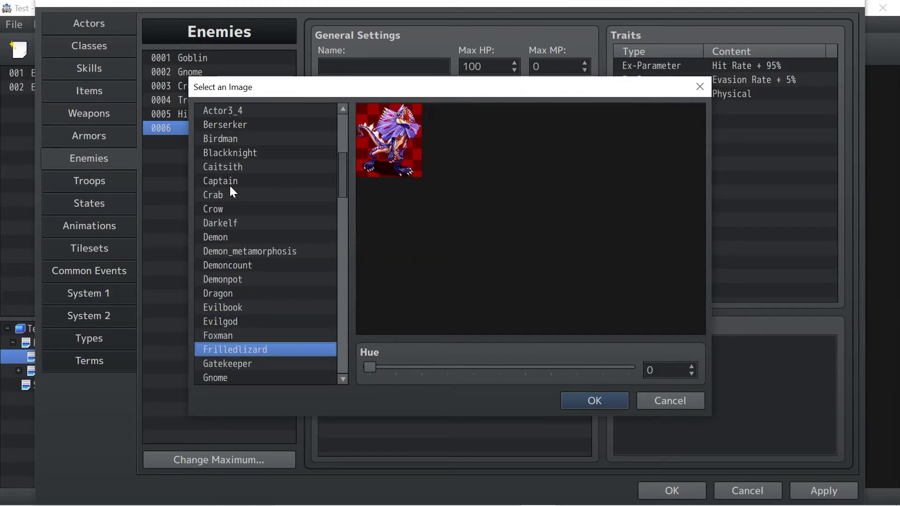
{"action": "key", "text": "Up"}
{"action": "key", "text": "Up"}
{"action": "key", "text": "Up"}
{"action": "key", "text": "Up"}
{"action": "key", "text": "Up"}
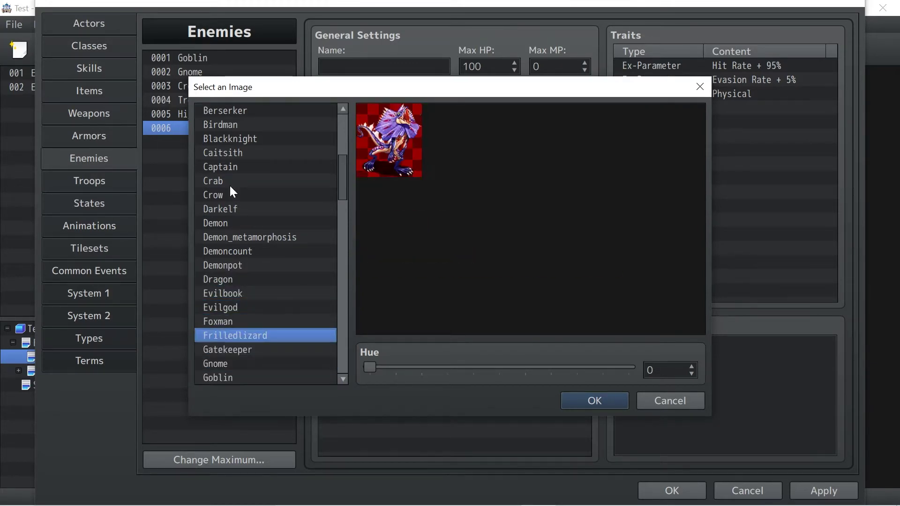
{"action": "key", "text": "Down"}
{"action": "key", "text": "Down"}
{"action": "key", "text": "Down"}
{"action": "key", "text": "Down"}
{"action": "key", "text": "Down"}
{"action": "key", "text": "Down"}
{"action": "key", "text": "Down"}
{"action": "key", "text": "Down"}
{"action": "key", "text": "Down"}
{"action": "key", "text": "Down"}
{"action": "key", "text": "Down"}
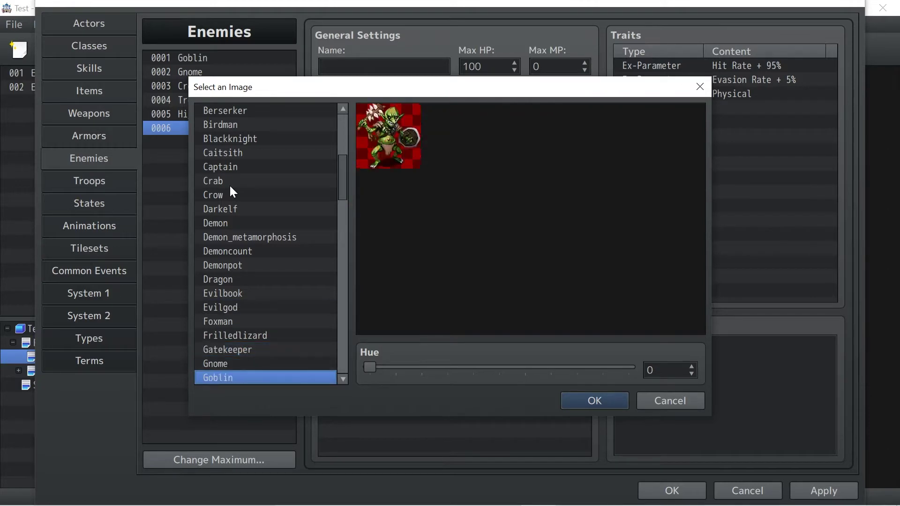
{"action": "key", "text": "Down"}
{"action": "key", "text": "Down"}
{"action": "key", "text": "Down"}
{"action": "key", "text": "Down"}
{"action": "key", "text": "Down"}
{"action": "key", "text": "Down"}
{"action": "key", "text": "Down"}
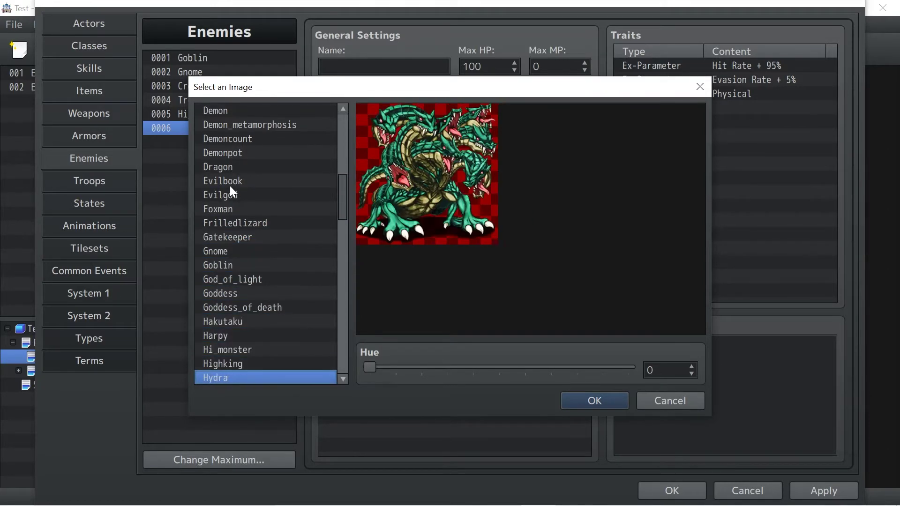
{"action": "key", "text": "Down"}
{"action": "key", "text": "Down"}
{"action": "key", "text": "Down"}
{"action": "key", "text": "Down"}
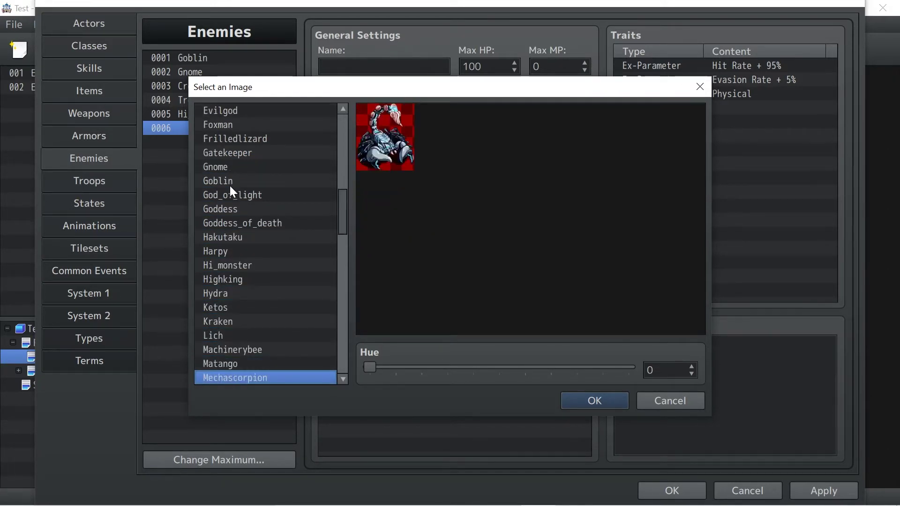
{"action": "key", "text": "Down"}
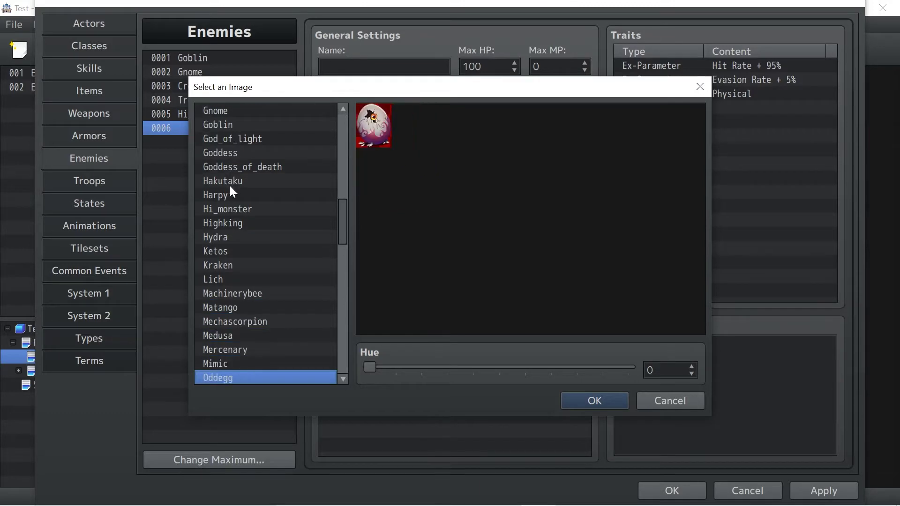
{"action": "key", "text": "Up"}
{"action": "key", "text": "Up"}
{"action": "key", "text": "Up"}
{"action": "key", "text": "Up"}
{"action": "key", "text": "g"}
{"action": "key", "text": "o"}
{"action": "key", "text": "d"}
{"action": "key", "text": "d"}
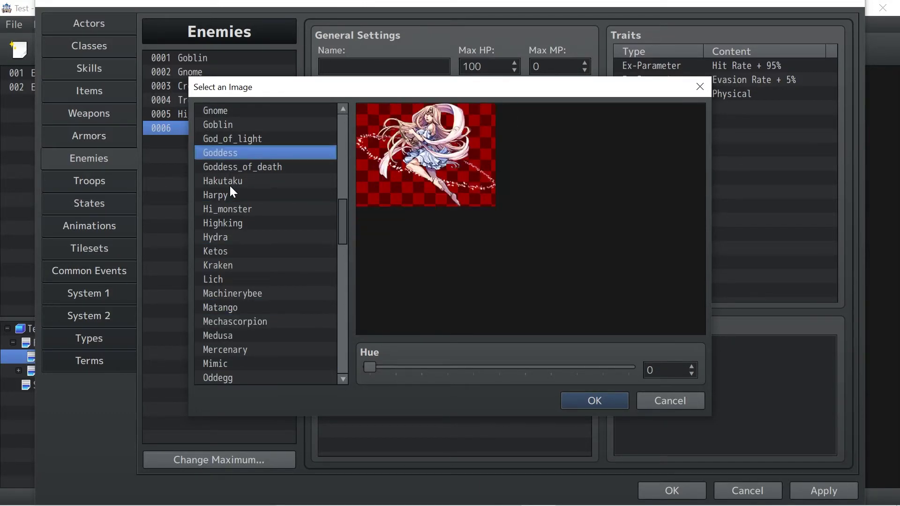
{"action": "key", "text": "Down"}
{"action": "key", "text": "p"}
{"action": "key", "text": "Down"}
{"action": "key", "text": "Up"}
{"action": "key", "text": "Up"}
{"action": "key", "text": "Up"}
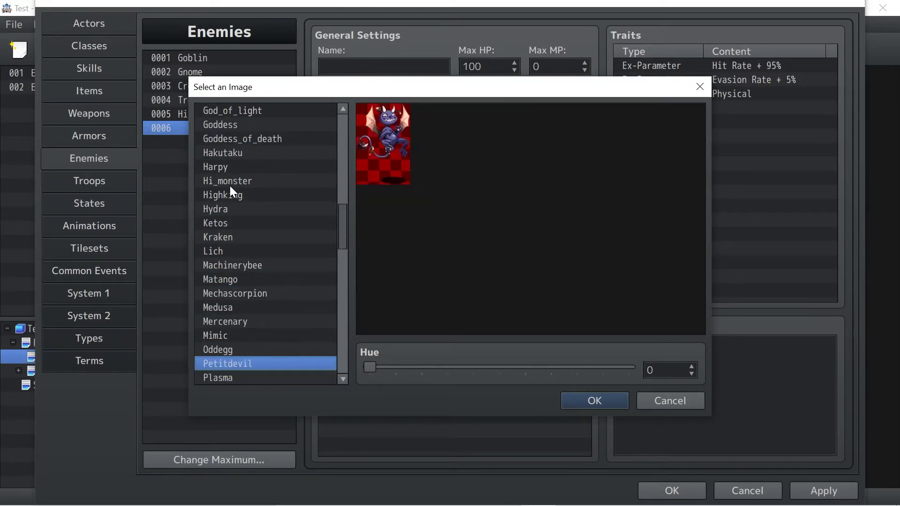
{"action": "key", "text": "Down"}
{"action": "key", "text": "Down"}
{"action": "key", "text": "Down"}
{"action": "key", "text": "Down"}
{"action": "key", "text": "Down"}
{"action": "key", "text": "Down"}
{"action": "key", "text": "Down"}
{"action": "key", "text": "Down"}
{"action": "key", "text": "Down"}
{"action": "key", "text": "Down"}
{"action": "key", "text": "Down"}
{"action": "key", "text": "Down"}
{"action": "key", "text": "Down"}
{"action": "key", "text": "Down"}
{"action": "key", "text": "Down"}
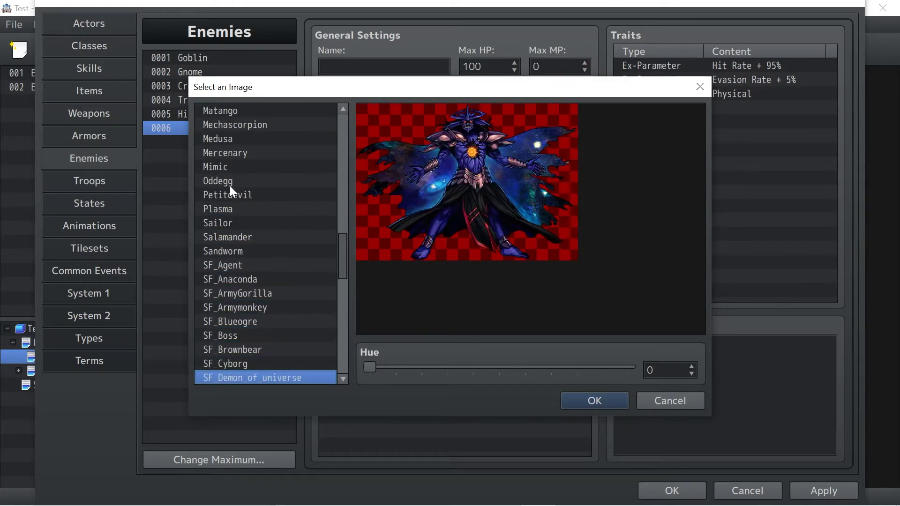
Compare the Plasma, Sailor, Salamander and Sandworm images as candidates for the new enemy.
{"action": "key", "text": "Up"}
{"action": "key", "text": "Up"}
{"action": "key", "text": "Up"}
{"action": "key", "text": "Up"}
{"action": "key", "text": "Up"}
{"action": "key", "text": "Up"}
{"action": "key", "text": "Up"}
{"action": "key", "text": "p"}
{"action": "key", "text": "Down"}
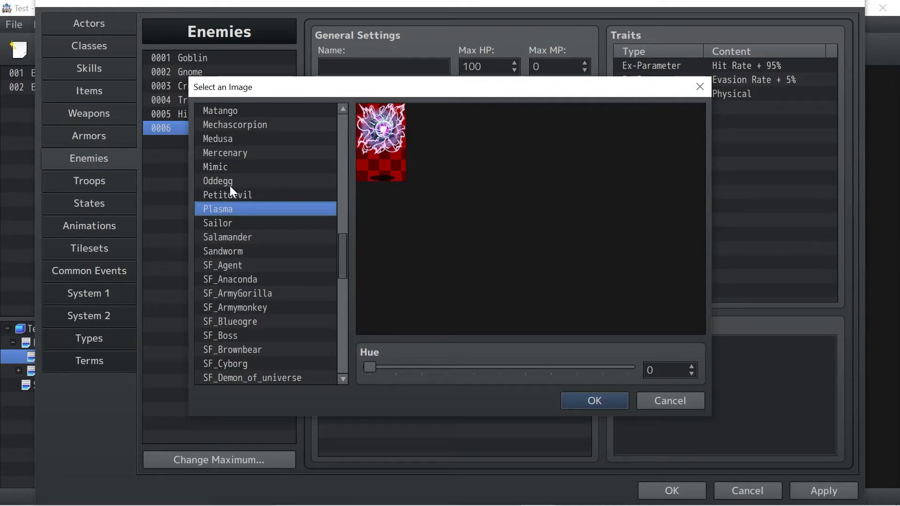
{"action": "key", "text": "Down"}
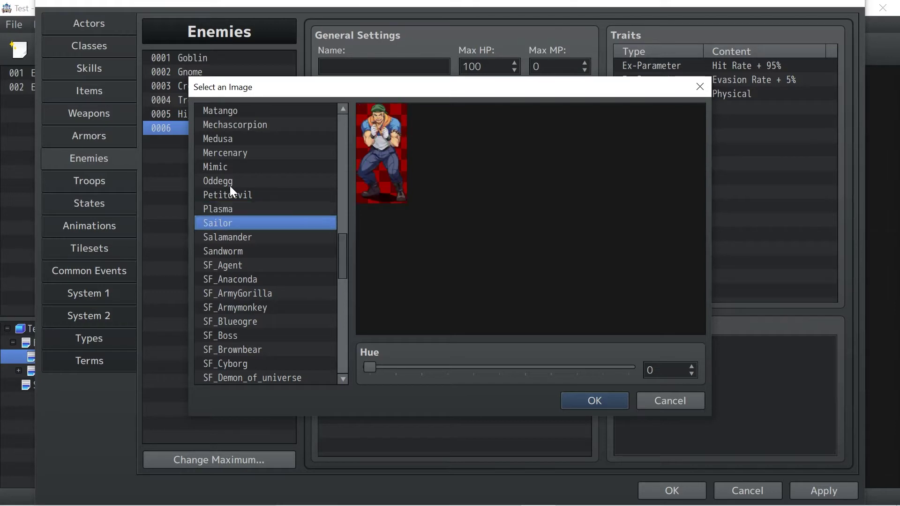
{"action": "key", "text": "Up"}
{"action": "key", "text": "Down"}
{"action": "key", "text": "Down"}
{"action": "key", "text": "Up"}
{"action": "key", "text": "Down"}
{"action": "key", "text": "Down"}
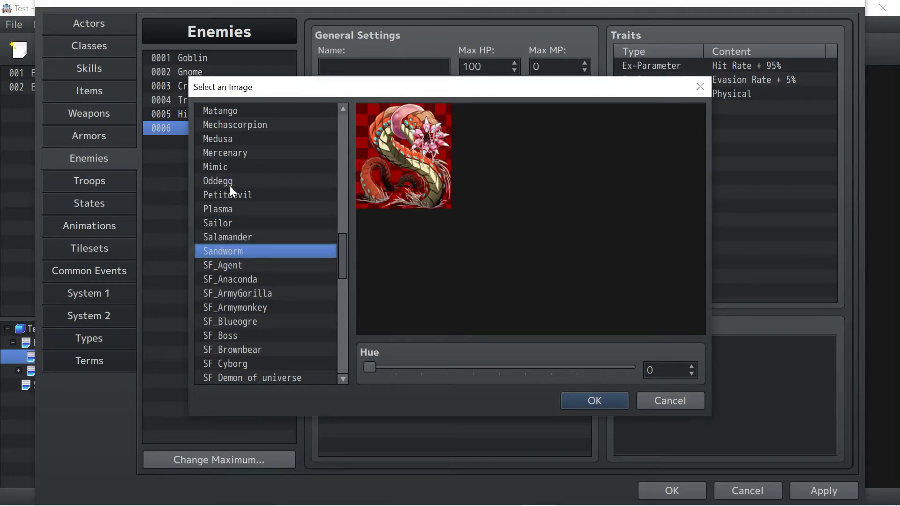
{"action": "key", "text": "Up"}
{"action": "key", "text": "Up"}
{"action": "key", "text": "Up"}
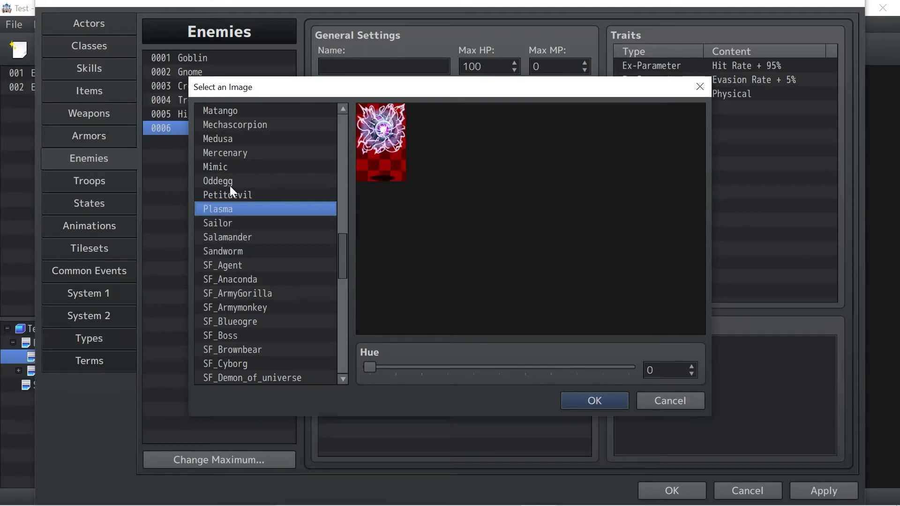
Assign the Sandworm image to enemy 0006 and name the enemy Sandworm.
{"action": "key", "text": "Up"}
{"action": "key", "text": "Down"}
{"action": "key", "text": "Down"}
{"action": "key", "text": "Down"}
{"action": "key", "text": "Down"}
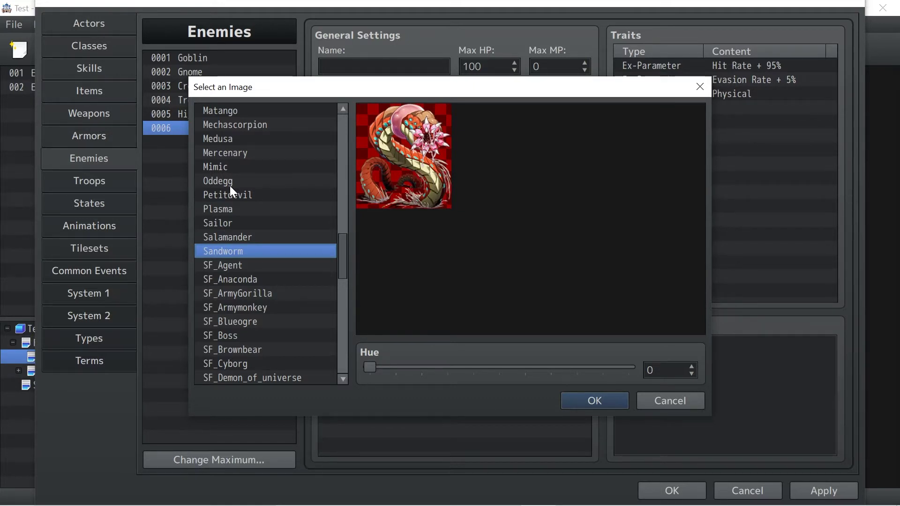
{"action": "left_click", "coordinate": [616, 401]}
{"action": "type", "text": "S"}
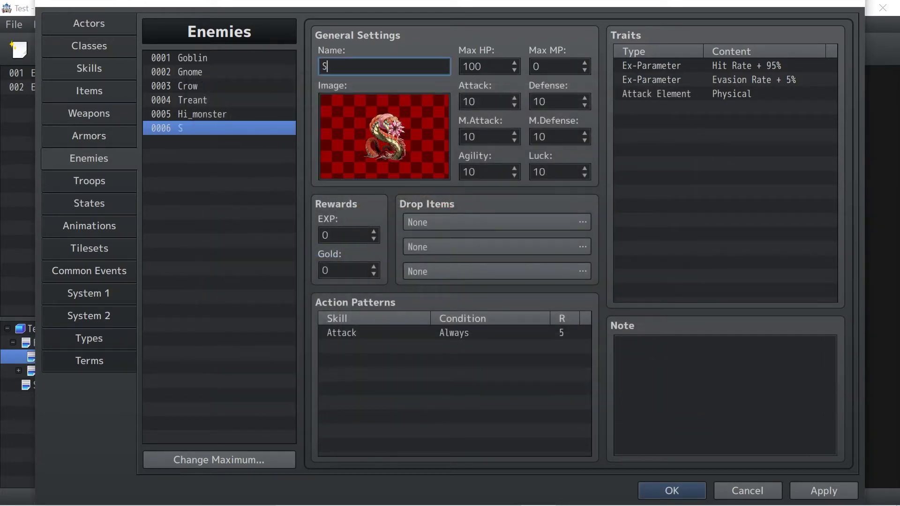
{"action": "type", "text": "andworm"}
{"action": "key", "text": "Tab"}
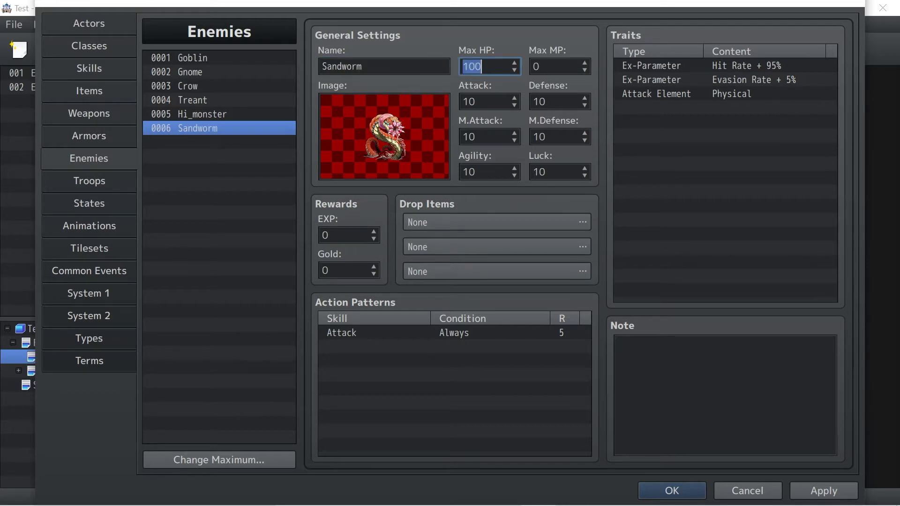
Set the Sandworm's Max HP to 250 and Max MP to 50, using the Crow enemy as reference.
{"action": "left_click", "coordinate": [180, 90]}
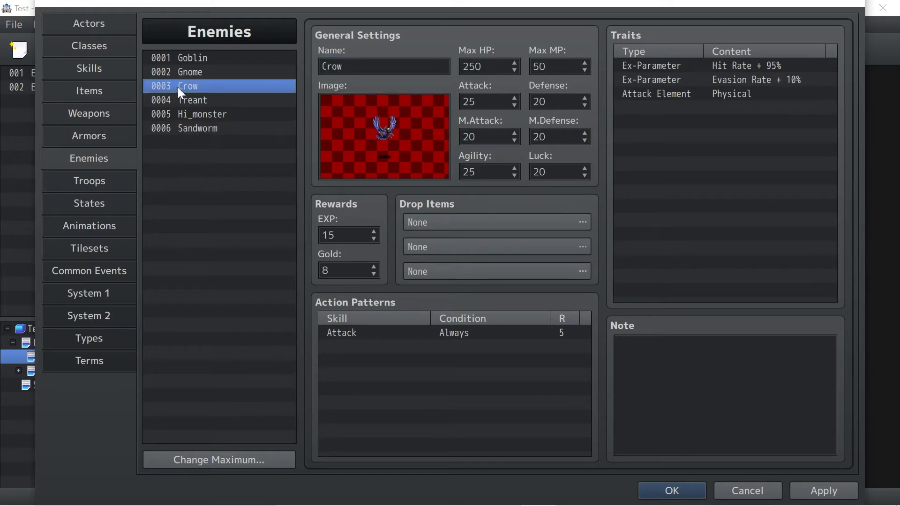
{"action": "left_click", "coordinate": [190, 129]}
{"action": "double_click", "coordinate": [481, 66]}
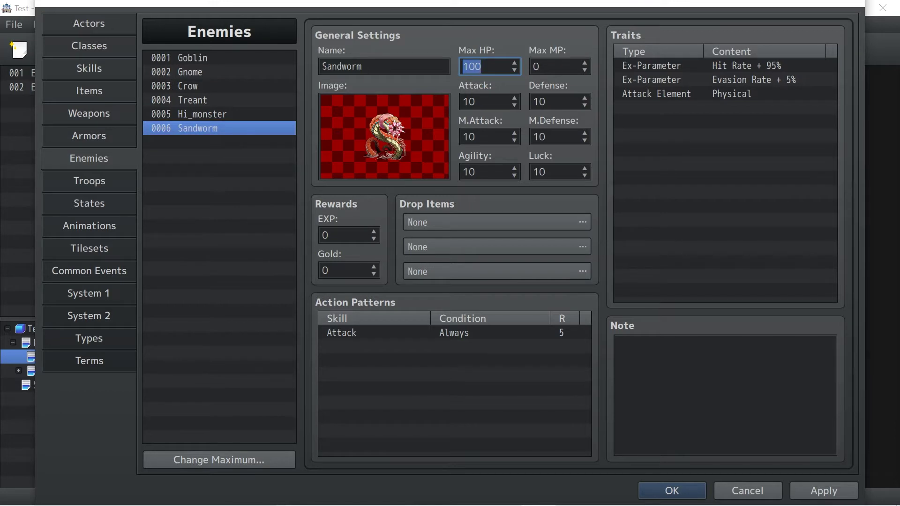
{"action": "type", "text": "250"}
{"action": "left_click", "coordinate": [189, 87]}
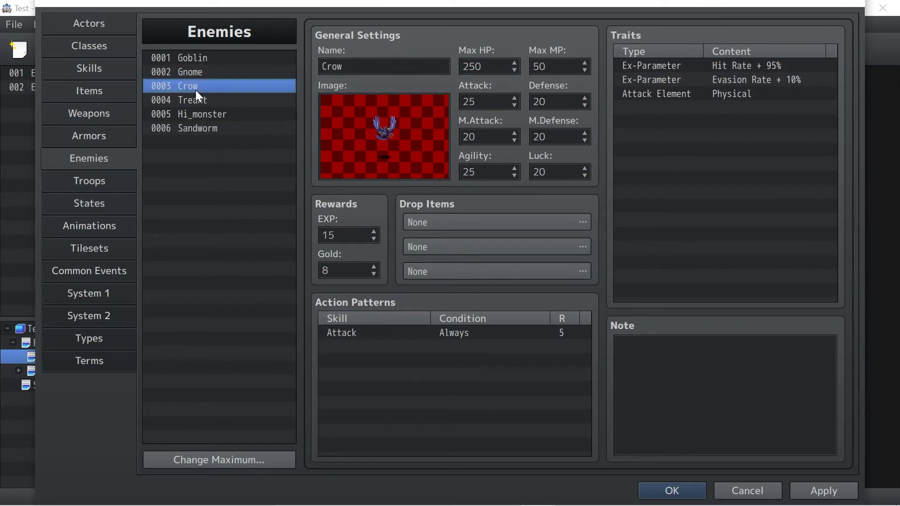
{"action": "left_click", "coordinate": [200, 128]}
{"action": "double_click", "coordinate": [536, 66]}
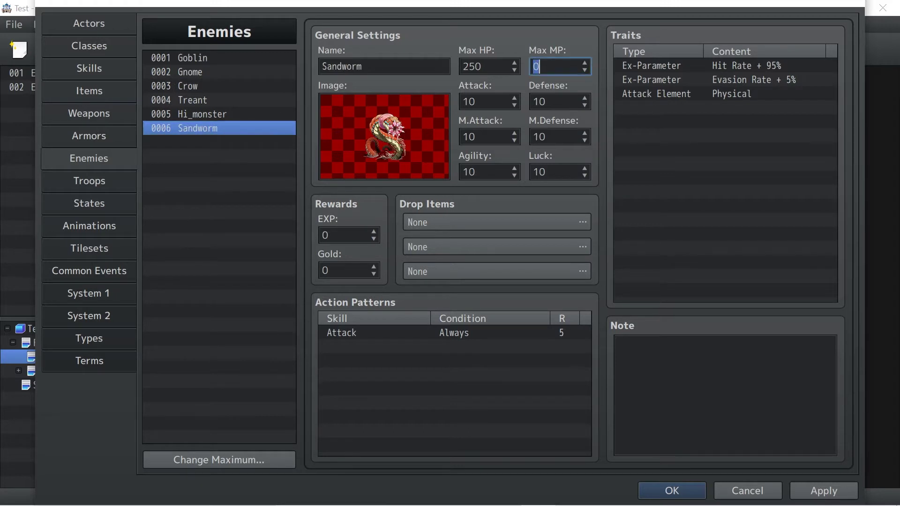
{"action": "type", "text": "50"}
Following the Crow's stats, set the Sandworm's Attack to 25 and its Defense, M.Attack and M.Defense to 20 each.
{"action": "left_click", "coordinate": [184, 86]}
{"action": "left_click", "coordinate": [207, 130]}
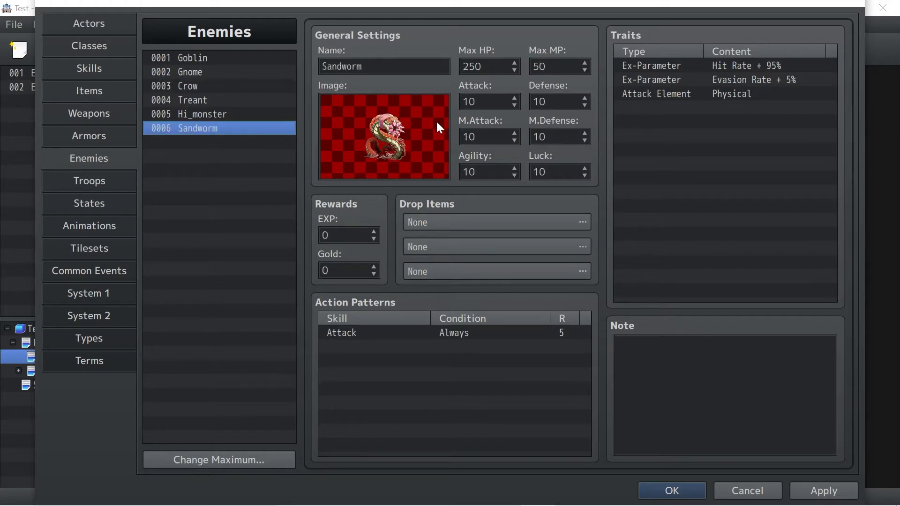
{"action": "double_click", "coordinate": [483, 102]}
{"action": "type", "text": "25"}
{"action": "key", "text": "Tab"}
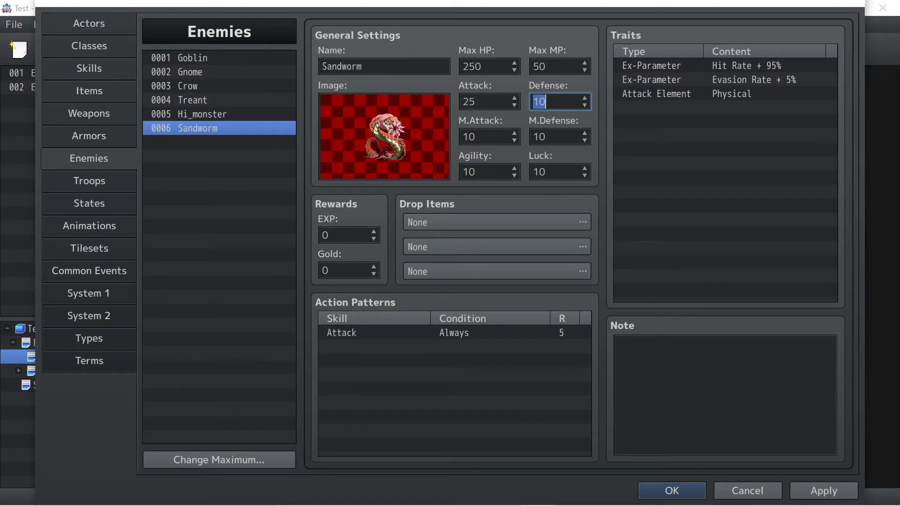
{"action": "type", "text": "20"}
{"action": "key", "text": "Tab"}
{"action": "type", "text": "20"}
{"action": "key", "text": "Tab"}
{"action": "type", "text": "2"}
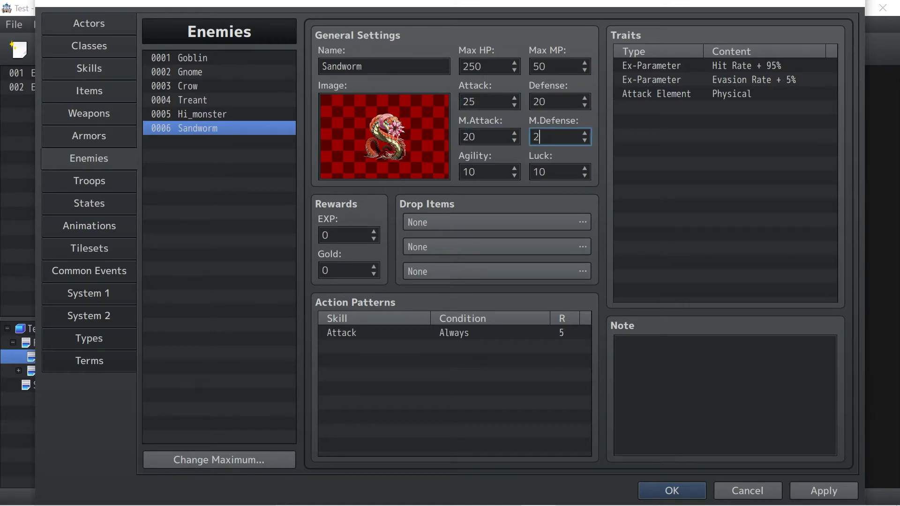
{"action": "type", "text": "0"}
{"action": "key", "text": "Tab"}
Set the Sandworm's Agility to 25 and Luck to 20, matching the Crow enemy.
{"action": "left_click", "coordinate": [223, 88]}
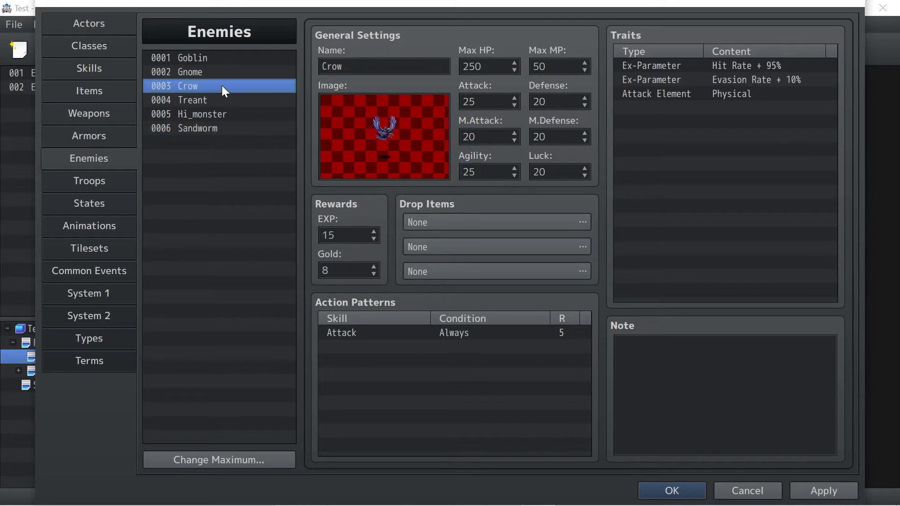
{"action": "left_click", "coordinate": [200, 128]}
{"action": "double_click", "coordinate": [485, 172]}
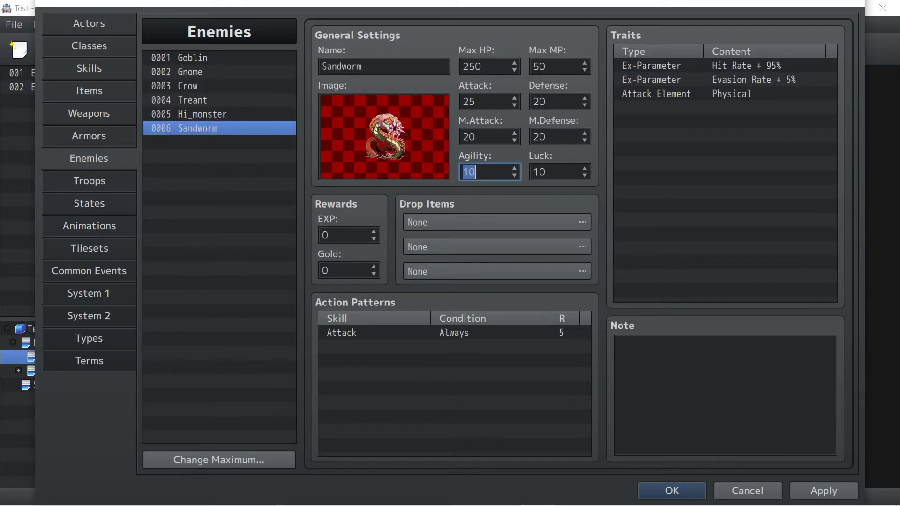
{"action": "type", "text": "25"}
{"action": "double_click", "coordinate": [556, 179]}
{"action": "type", "text": "2"}
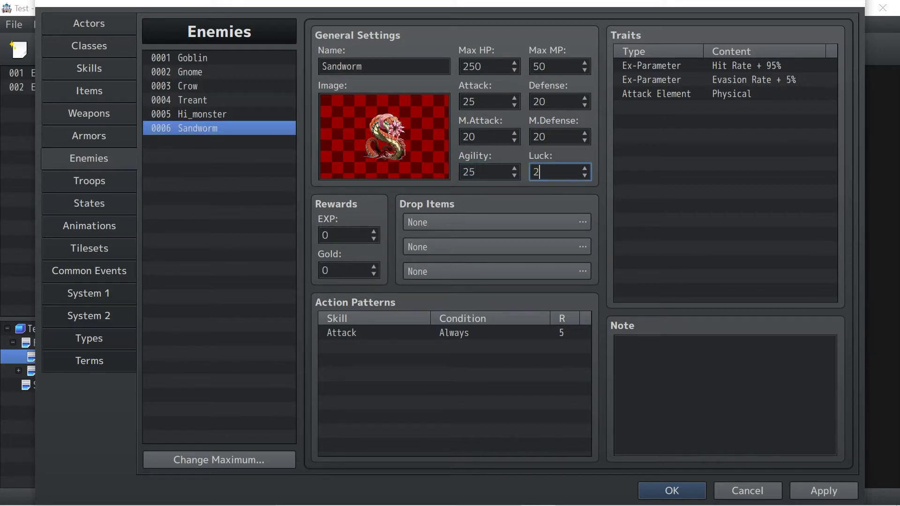
{"action": "type", "text": "0"}
Change the Sandworm's Evasion Rate trait to +10%, as on the Crow enemy.
{"action": "left_click", "coordinate": [210, 89]}
{"action": "left_click", "coordinate": [208, 130]}
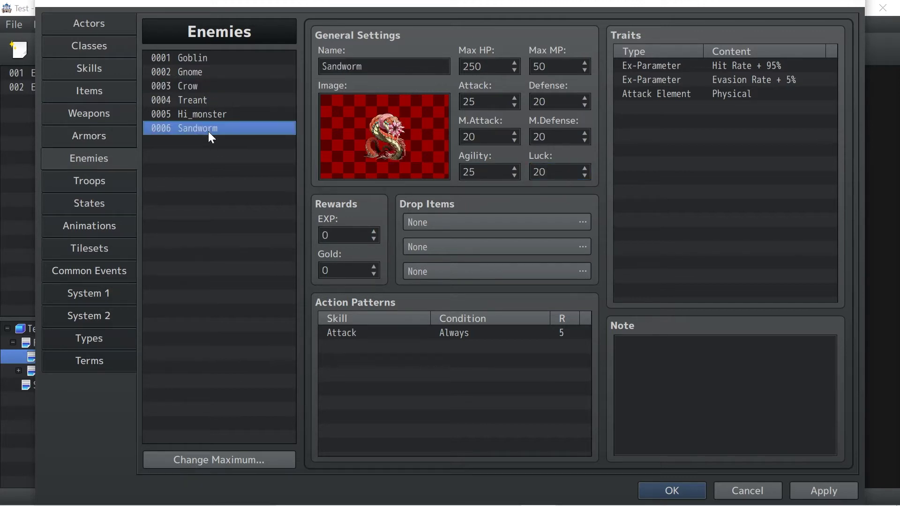
{"action": "double_click", "coordinate": [673, 80]}
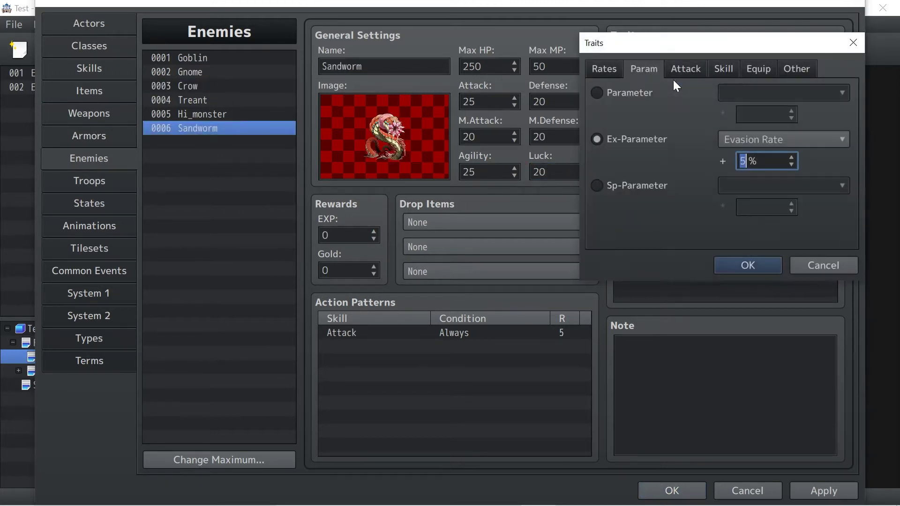
{"action": "type", "text": "10"}
{"action": "left_click", "coordinate": [751, 270]}
Set the Sandworm's rewards to 15 EXP and 8 Gold, copying the Crow enemy's rewards.
{"action": "left_click", "coordinate": [209, 87]}
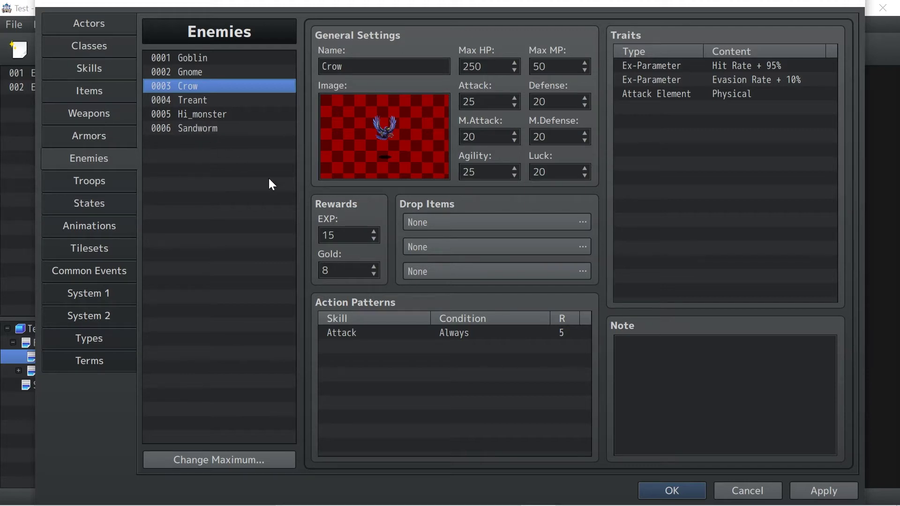
{"action": "left_click", "coordinate": [204, 128]}
{"action": "double_click", "coordinate": [345, 235]}
{"action": "type", "text": "15"}
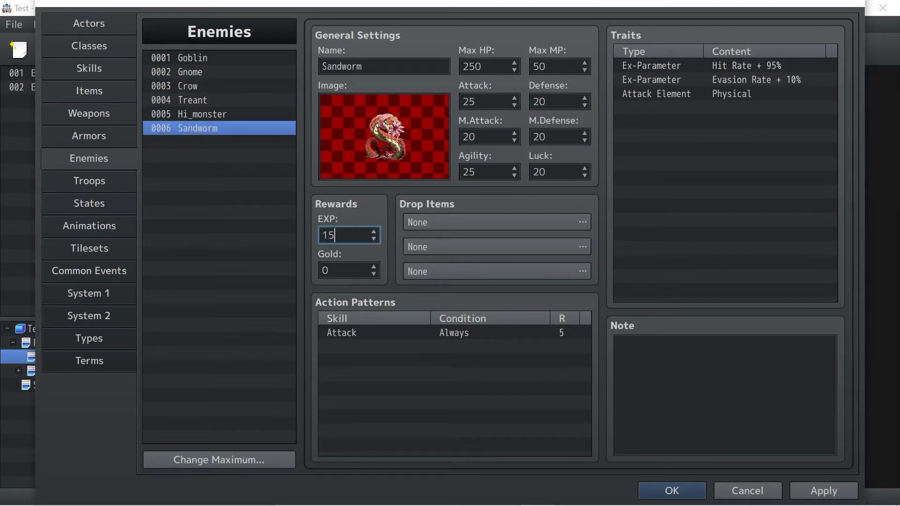
{"action": "key", "text": "Tab"}
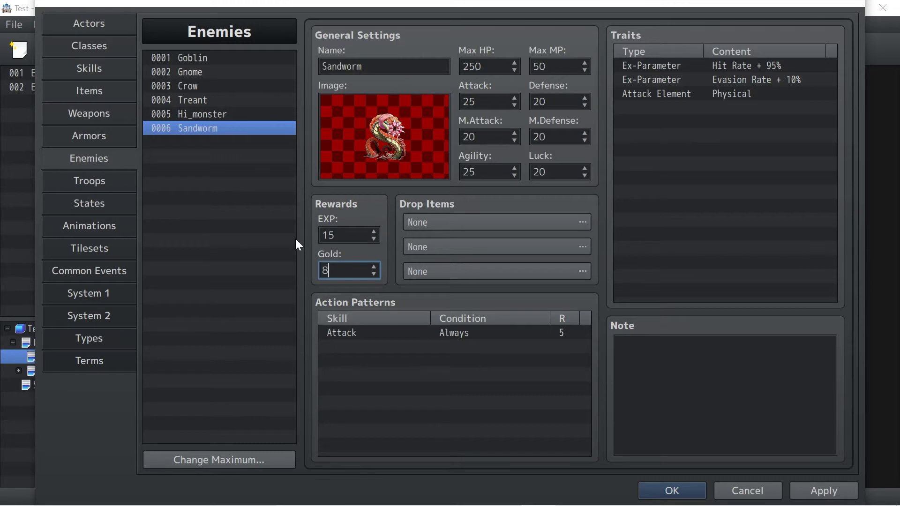
Review the stats, rewards and action patterns of the Crow, Gnome and Goblin enemies.
{"action": "left_click", "coordinate": [189, 87]}
{"action": "left_click", "coordinate": [193, 73]}
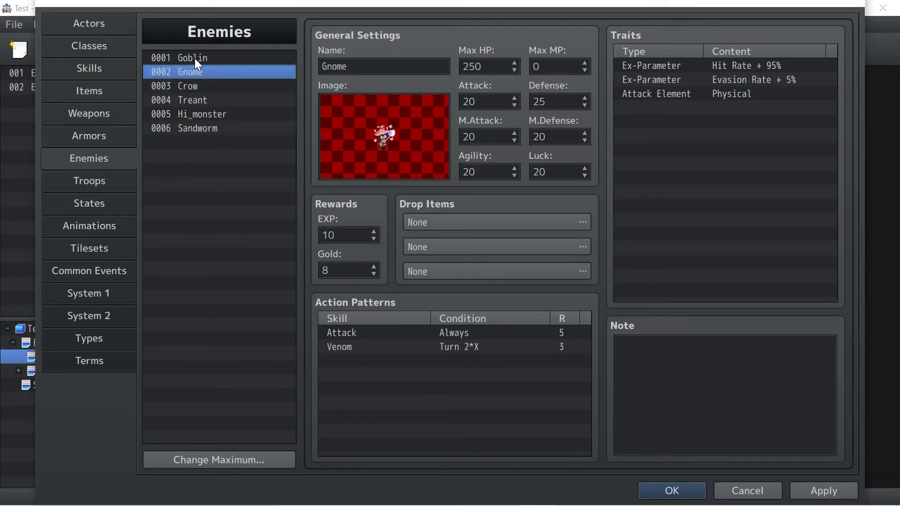
{"action": "left_click", "coordinate": [195, 58]}
{"action": "left_click", "coordinate": [193, 71]}
{"action": "left_click", "coordinate": [192, 87]}
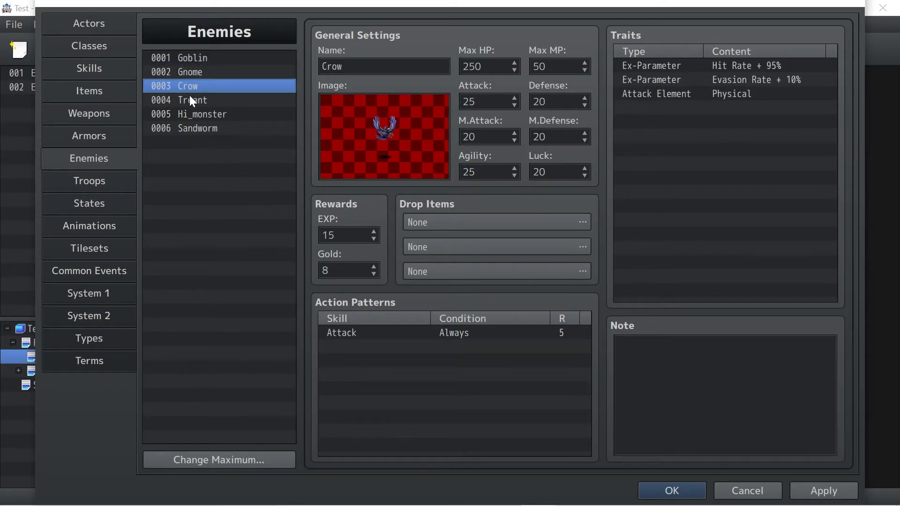
Review the settings of the Treant, Hi_monster and Sandworm enemies.
{"action": "left_click", "coordinate": [190, 100]}
{"action": "left_click", "coordinate": [194, 115]}
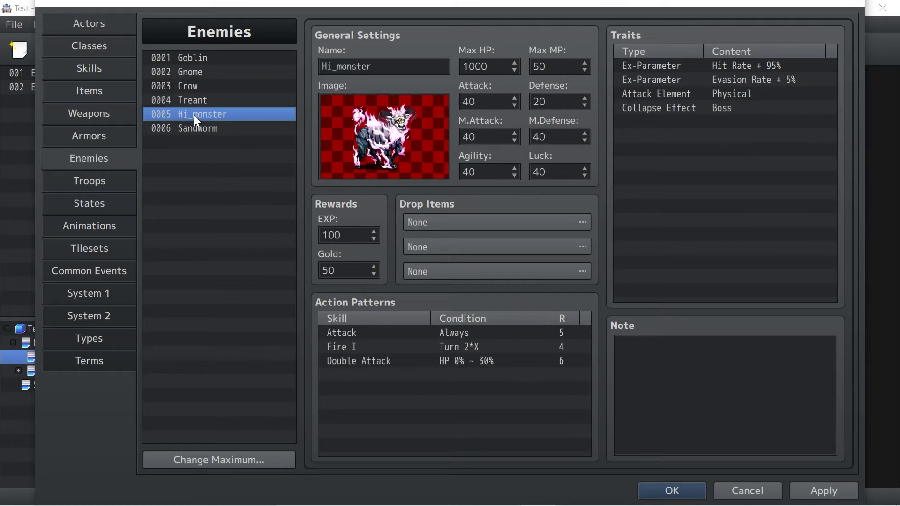
{"action": "left_click", "coordinate": [196, 128]}
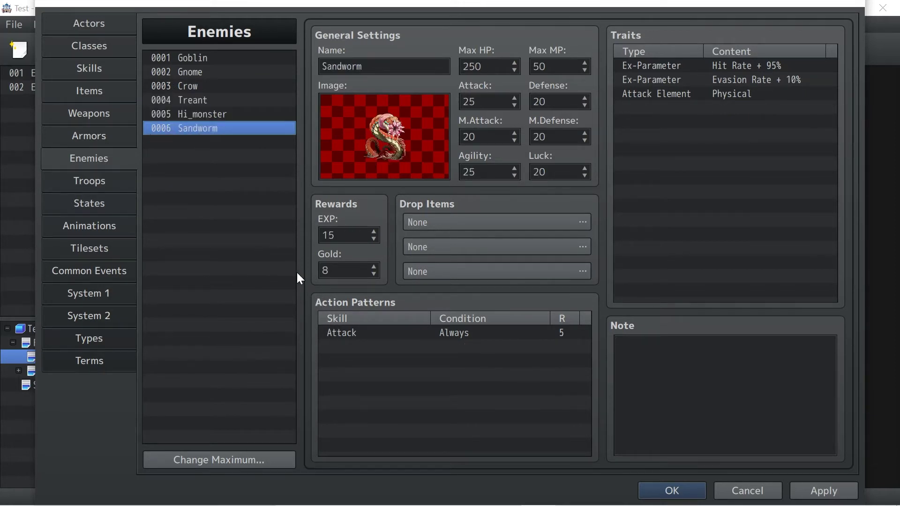
Add two Sandworm enemies to the empty troop slot 0006.
{"action": "left_click", "coordinate": [96, 181]}
{"action": "left_click", "coordinate": [216, 129]}
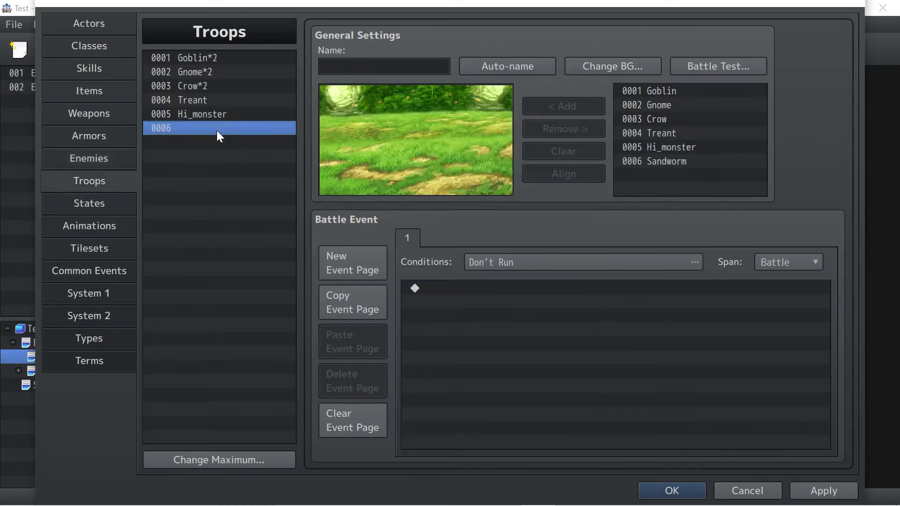
{"action": "left_click", "coordinate": [662, 163]}
{"action": "left_click", "coordinate": [565, 108]}
{"action": "left_click", "coordinate": [565, 107]}
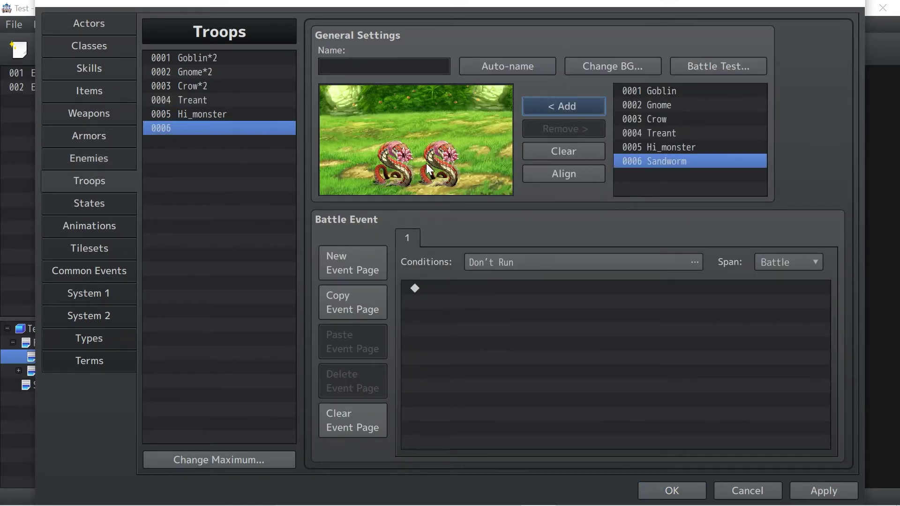
Stagger the two Sandworms diagonally on the left half of the battlefield, auto-name the troop Sandworm*2, and save the database changes.
{"action": "left_click", "coordinate": [370, 169]}
{"action": "left_click_drag", "start_coordinate": [370, 170], "coordinate": [367, 171]}
{"action": "left_click_drag", "start_coordinate": [434, 175], "coordinate": [389, 137]}
{"action": "left_click", "coordinate": [497, 68]}
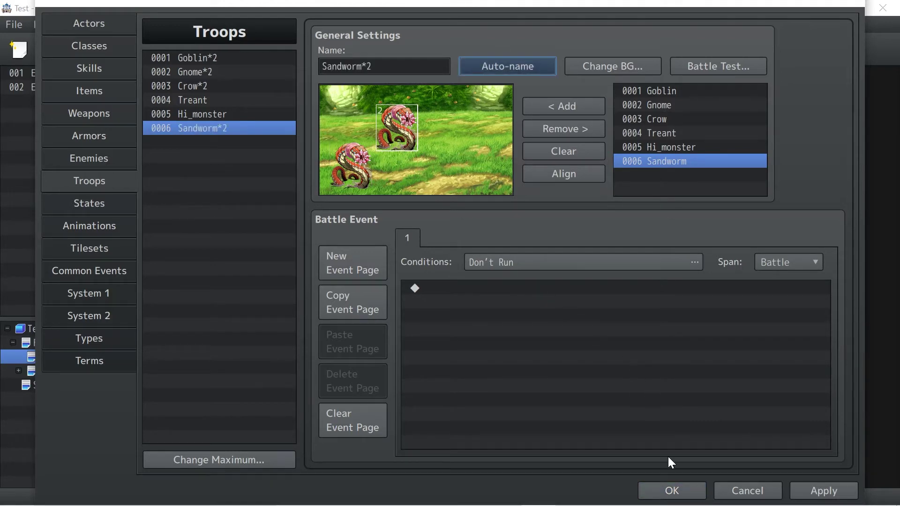
{"action": "left_click", "coordinate": [675, 488]}
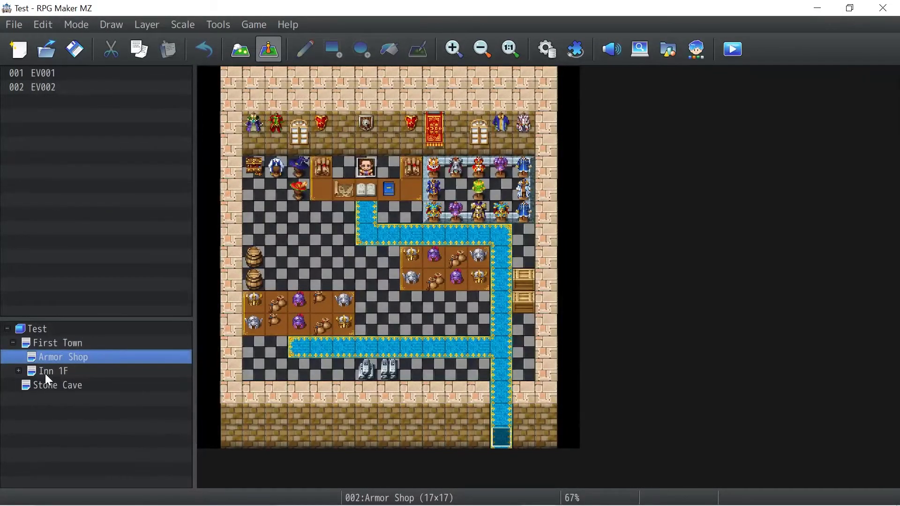
Review the Stone Cave and First Town maps, including the cave transfer event at First Town's southern exit.
{"action": "left_click", "coordinate": [41, 331]}
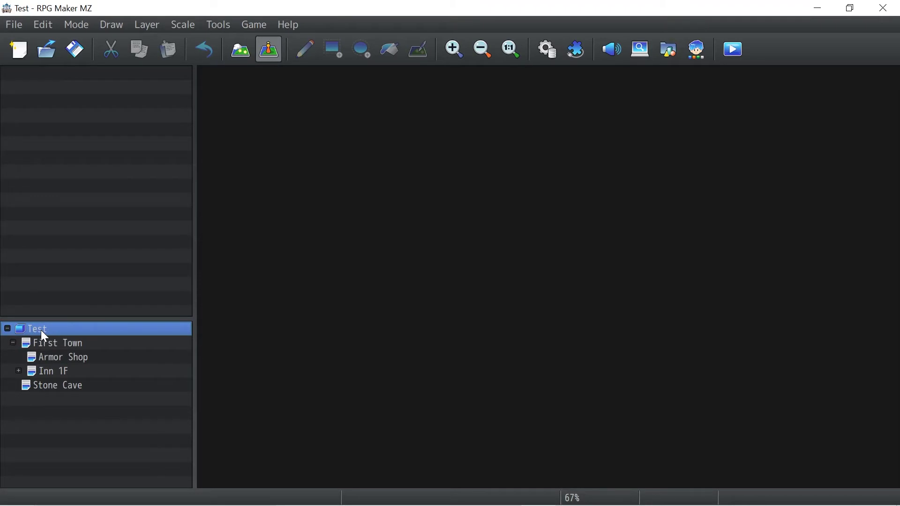
{"action": "left_click", "coordinate": [43, 387]}
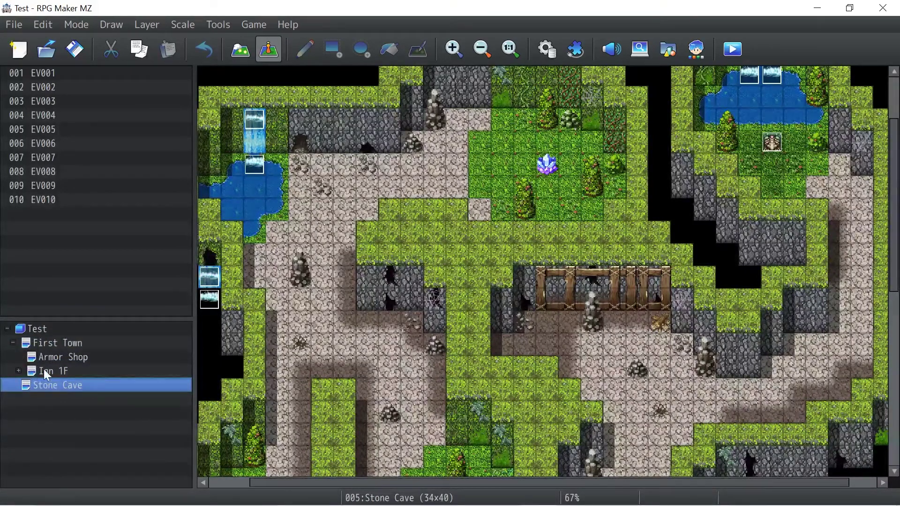
{"action": "left_click", "coordinate": [13, 343]}
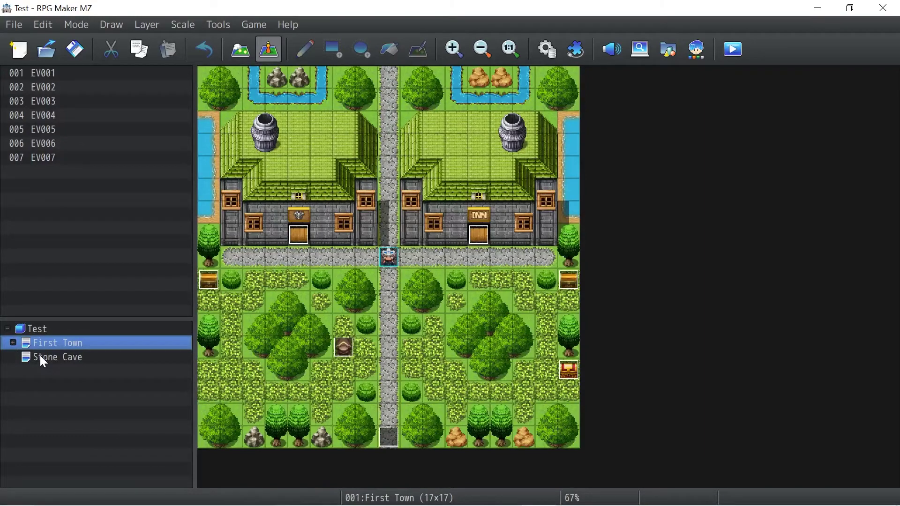
{"action": "left_click", "coordinate": [41, 359]}
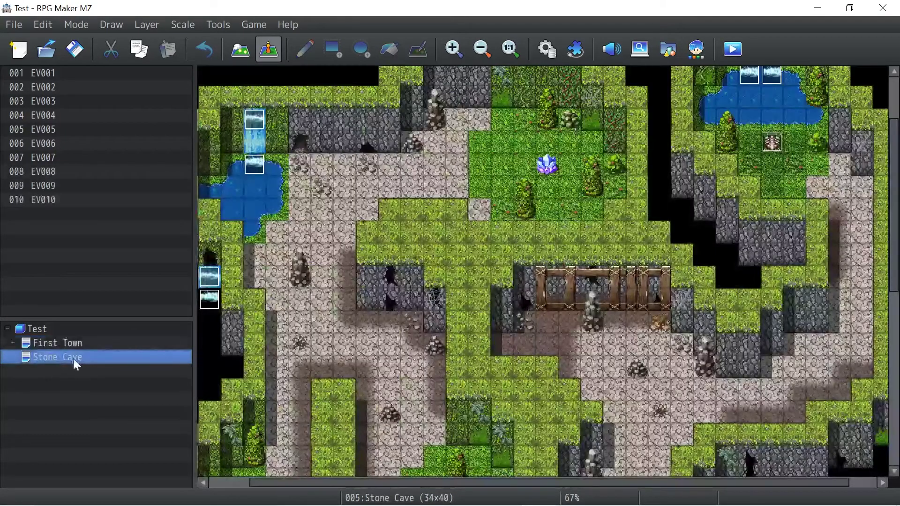
{"action": "left_click", "coordinate": [67, 347]}
{"action": "left_click", "coordinate": [392, 436]}
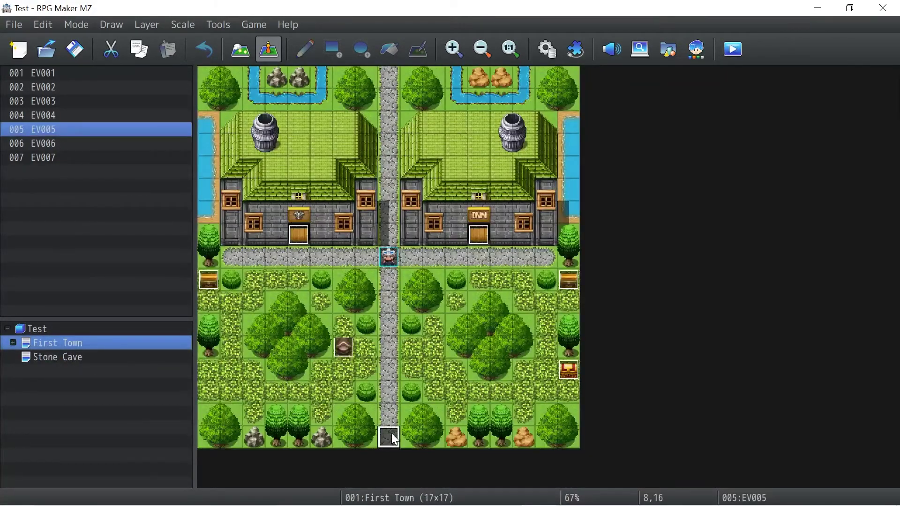
{"action": "double_click", "coordinate": [392, 433]}
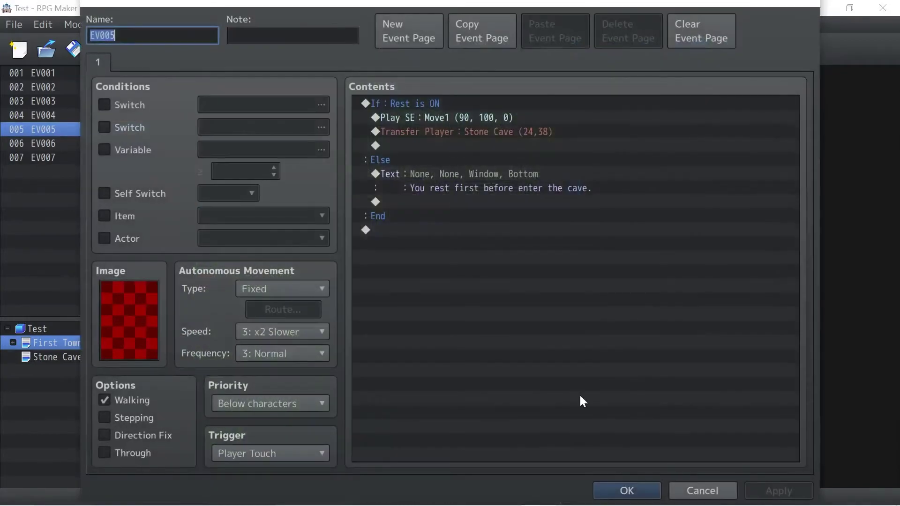
{"action": "left_click", "coordinate": [625, 499]}
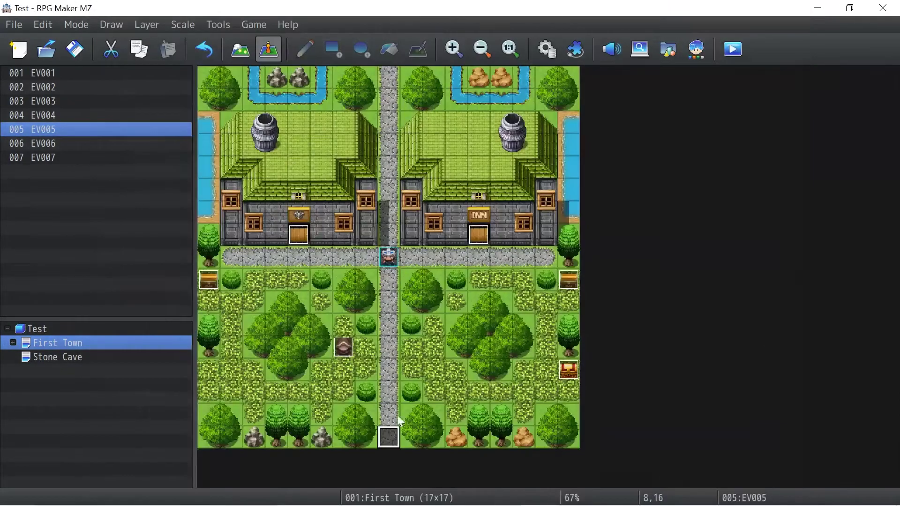
Start a new map directly under the Test project, with World as both its name and display name.
{"action": "left_click", "coordinate": [53, 332]}
{"action": "right_click", "coordinate": [51, 330]}
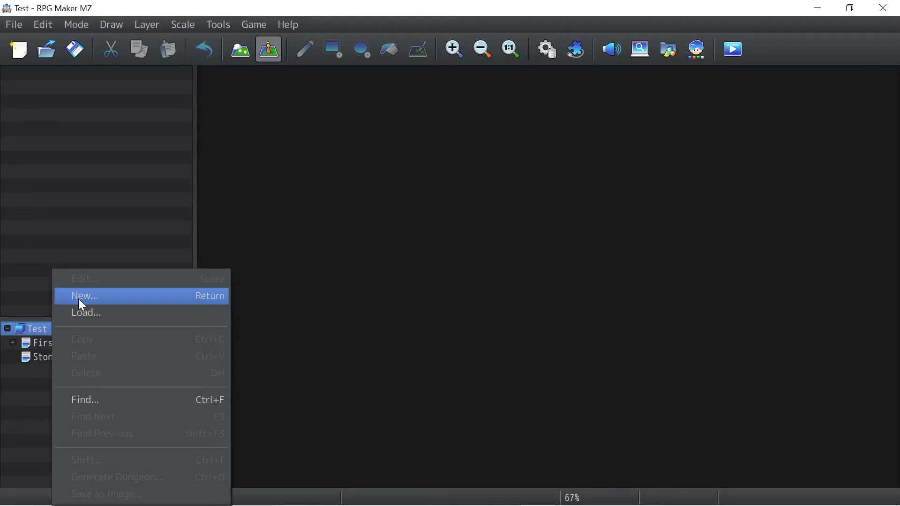
{"action": "left_click", "coordinate": [81, 305]}
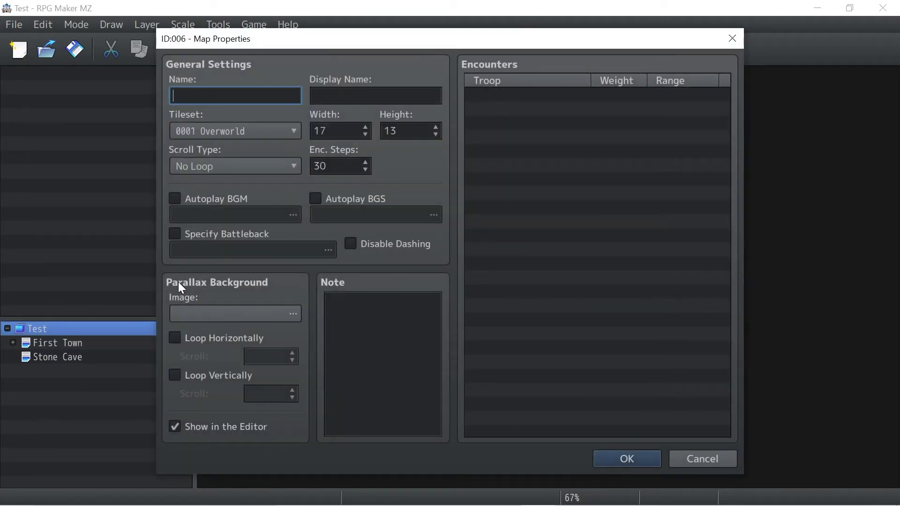
{"action": "type", "text": "World"}
{"action": "key", "text": "Tab"}
{"action": "type", "text": "World"}
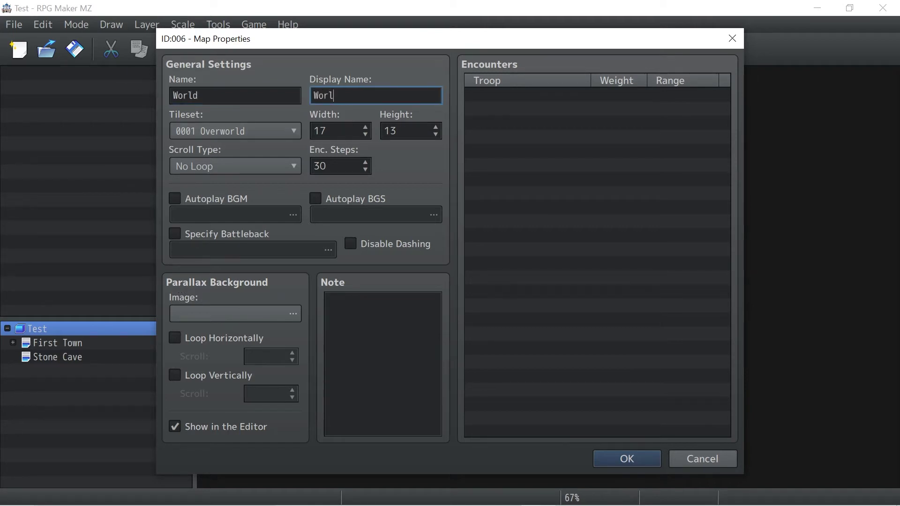
Set the World map's width and height to 20 tiles each.
{"action": "key", "text": "Tab"}
{"action": "type", "text": "20"}
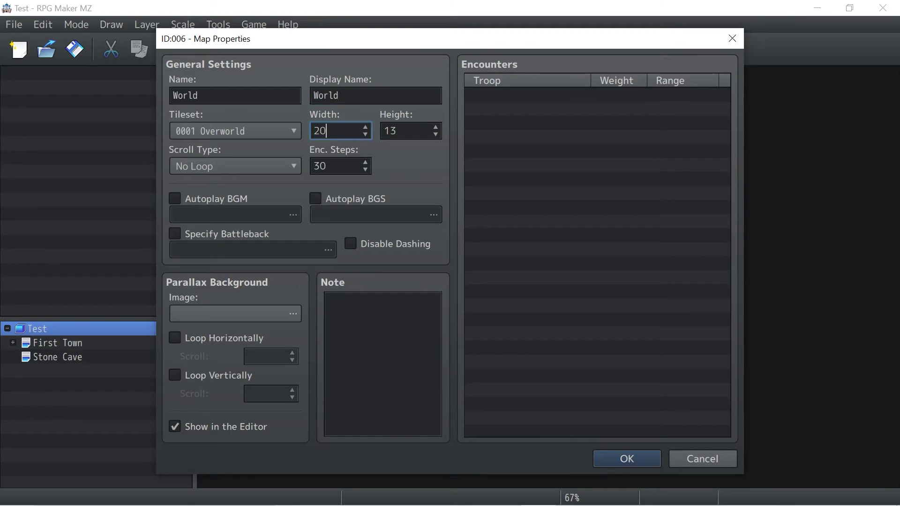
{"action": "key", "text": "Tab"}
{"action": "type", "text": "20"}
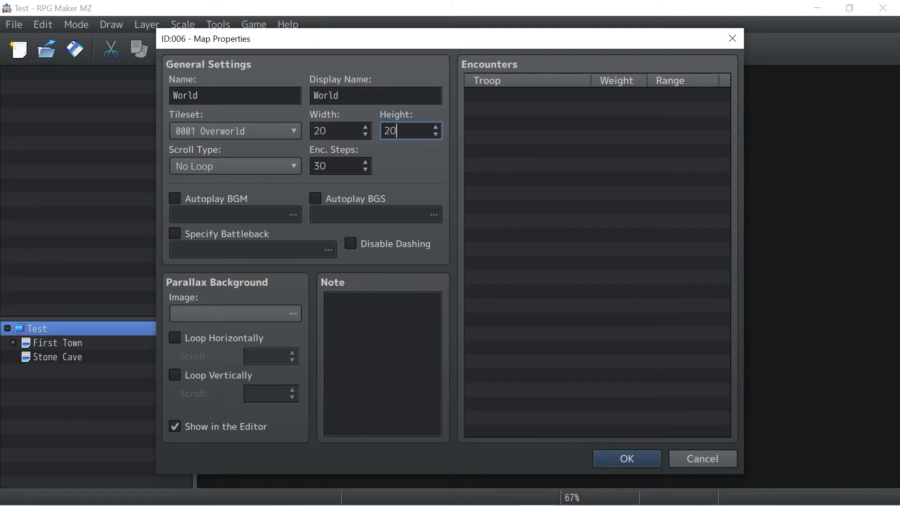
Enable automatic background music for the World map using Field1, and create the map.
{"action": "left_click", "coordinate": [173, 198]}
{"action": "left_click", "coordinate": [201, 216]}
{"action": "scroll", "coordinate": [354, 351], "scroll_direction": "down", "scroll_amount": 4}
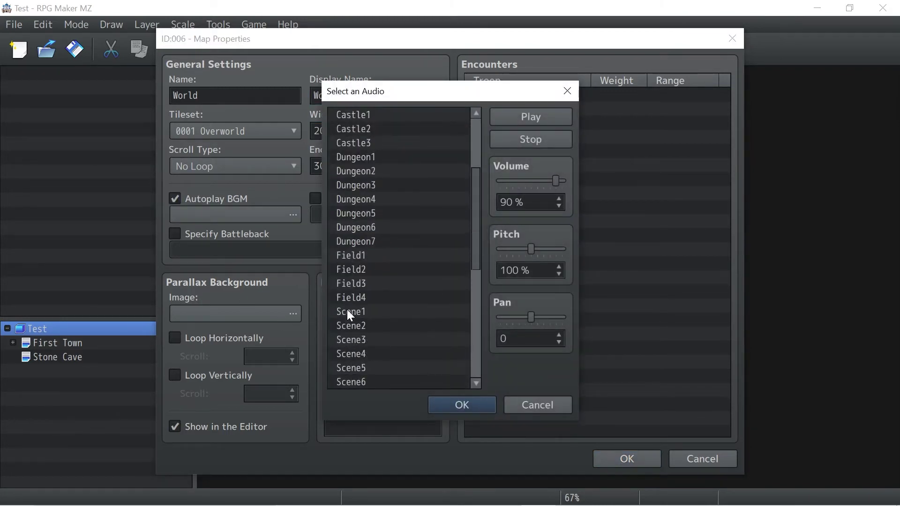
{"action": "left_click", "coordinate": [358, 257]}
{"action": "left_click", "coordinate": [462, 405]}
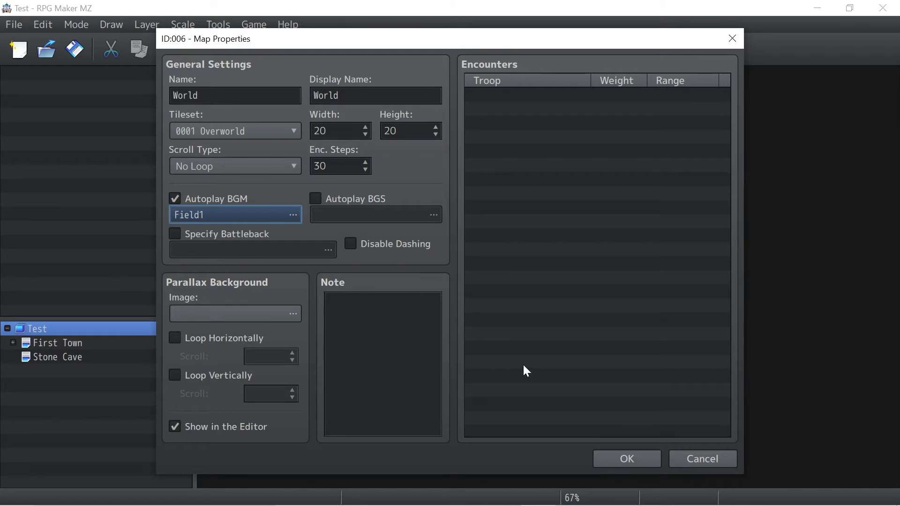
{"action": "left_click", "coordinate": [633, 466]}
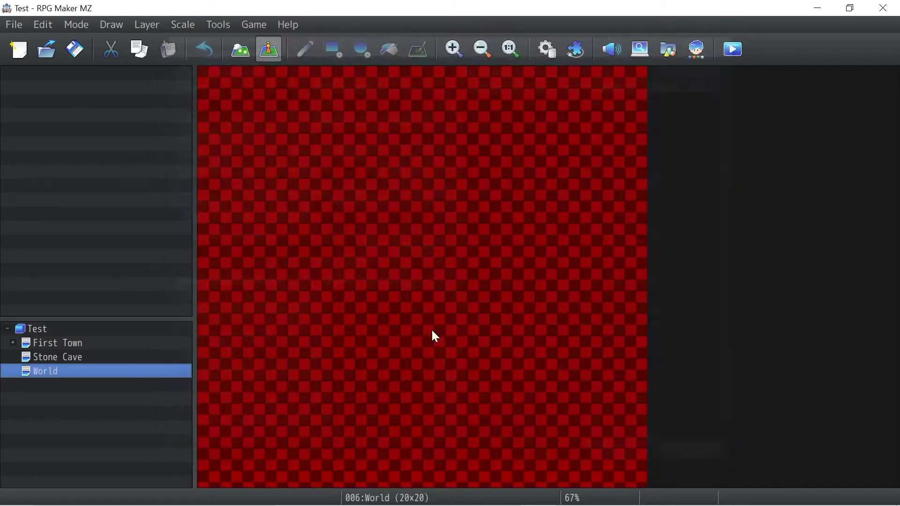
Fill the entire 20×20 World map with the light green grass tile.
{"action": "left_click", "coordinate": [480, 50]}
{"action": "left_click", "coordinate": [451, 52]}
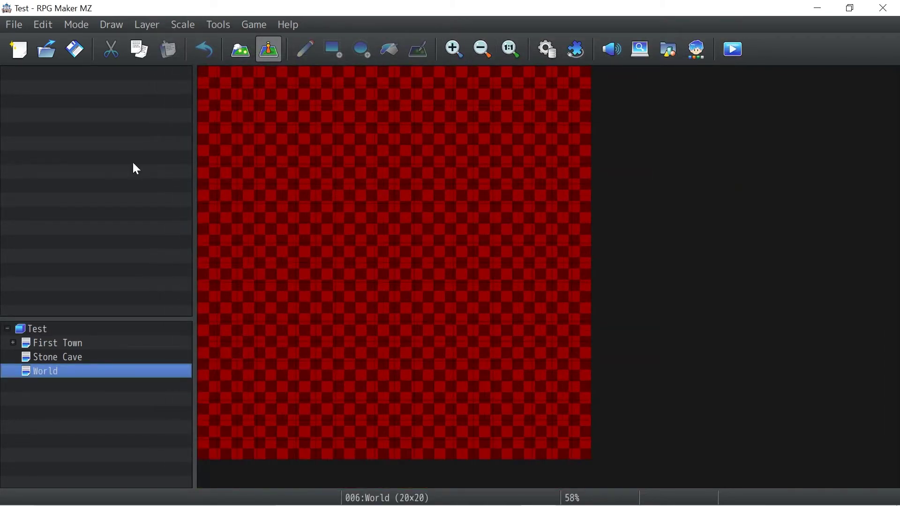
{"action": "left_click", "coordinate": [240, 49]}
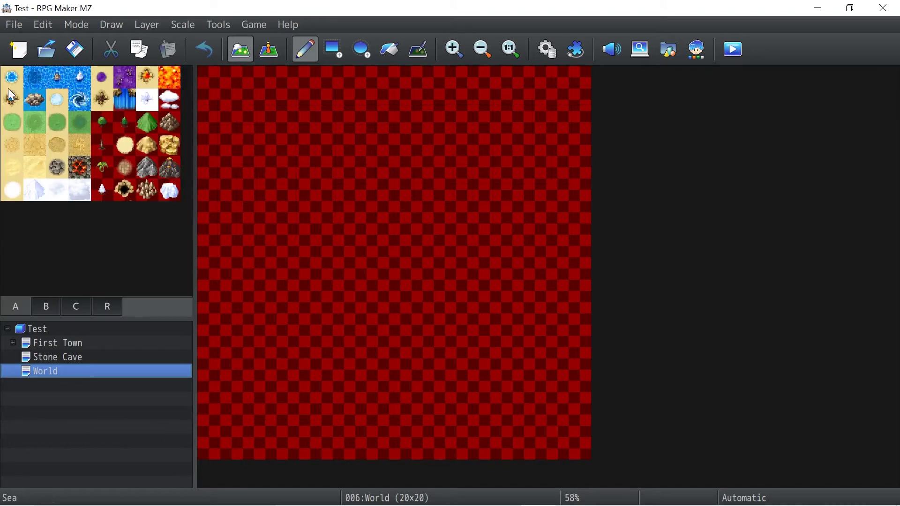
{"action": "left_click", "coordinate": [11, 121]}
{"action": "left_click_drag", "start_coordinate": [209, 72], "coordinate": [603, 412]}
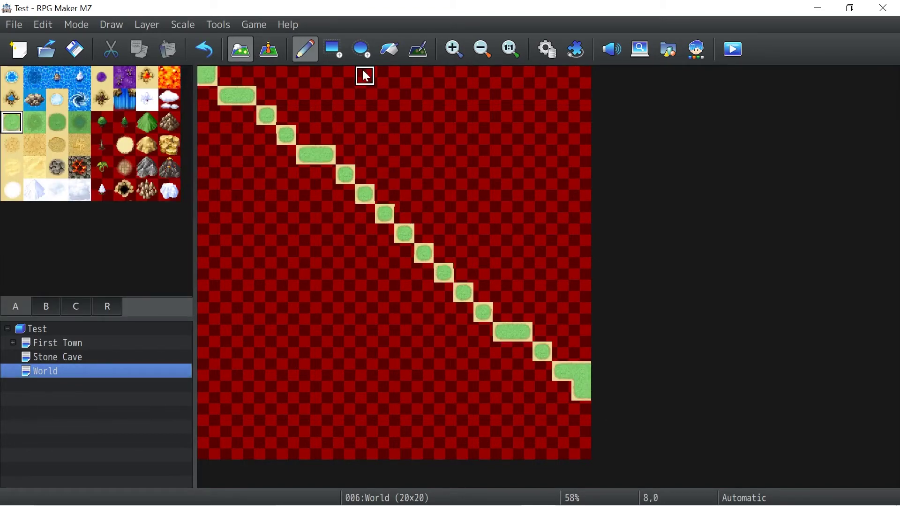
{"action": "left_click", "coordinate": [333, 47]}
{"action": "left_click_drag", "start_coordinate": [209, 73], "coordinate": [586, 454]}
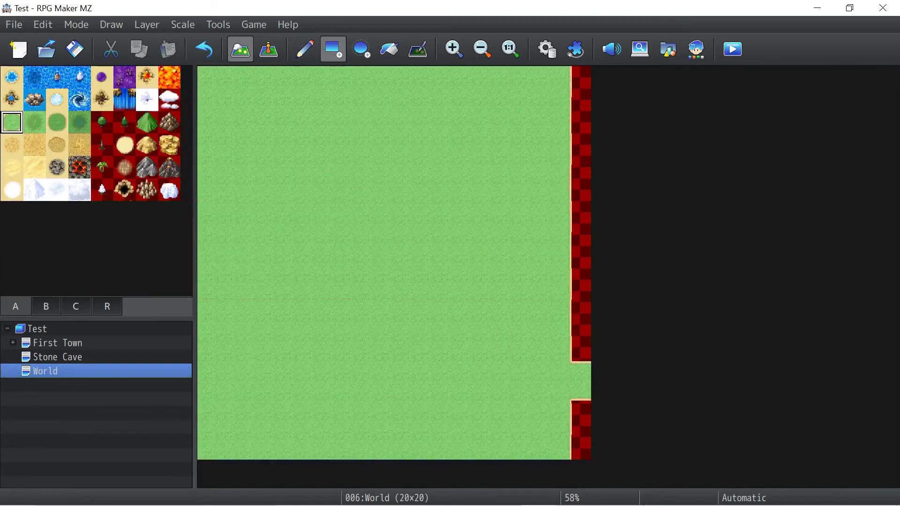
Draw a one-tile-wide border of Sea tiles around the outer edge of the World map.
{"action": "left_click", "coordinate": [102, 122]}
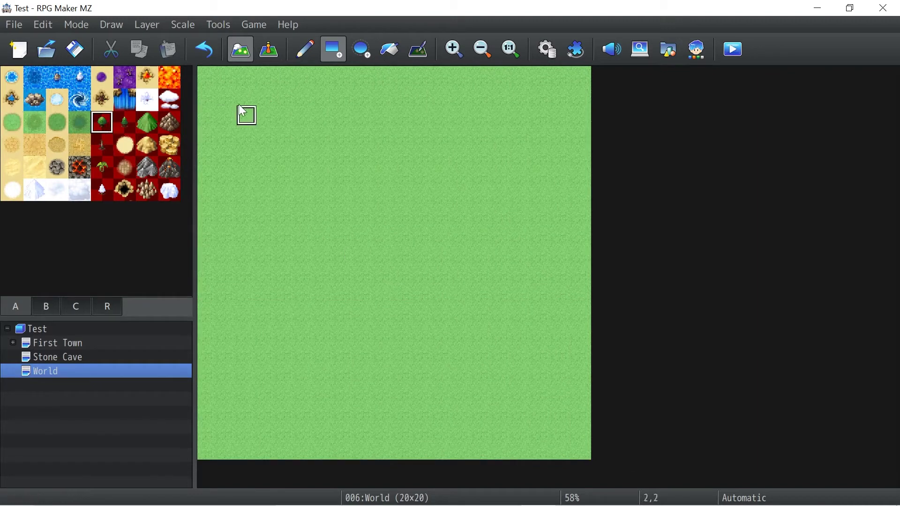
{"action": "left_click", "coordinate": [170, 122]}
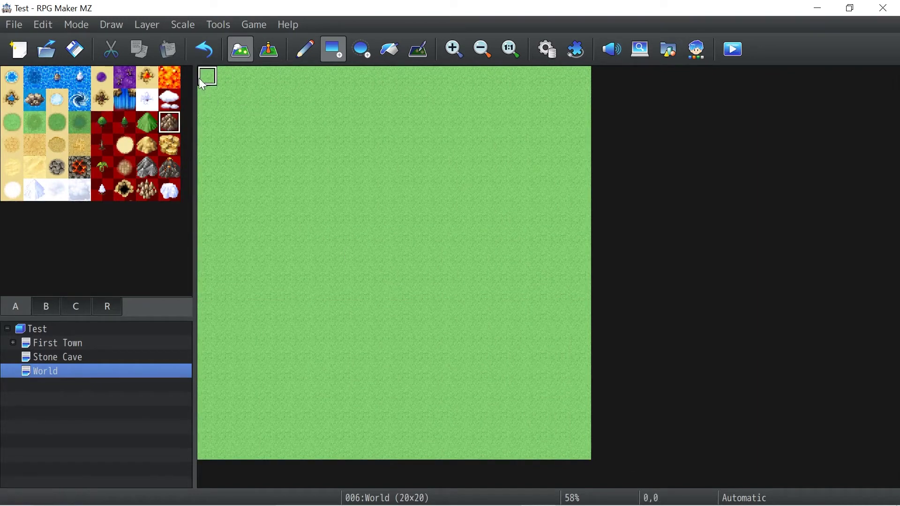
{"action": "left_click", "coordinate": [12, 77]}
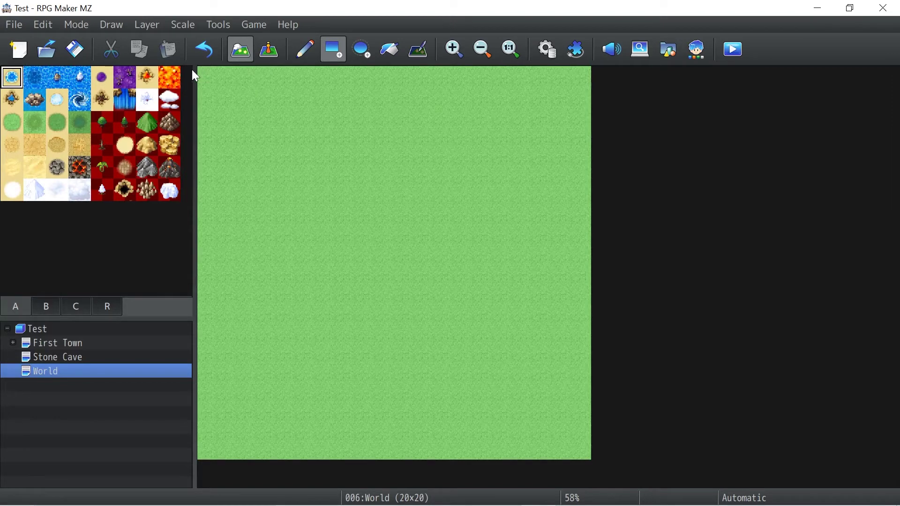
{"action": "mouse_move", "coordinate": [217, 81]}
{"action": "left_mouse_down"}
{"action": "mouse_move", "coordinate": [539, 93]}
{"action": "mouse_move", "coordinate": [581, 74]}
{"action": "mouse_move", "coordinate": [603, 252]}
{"action": "mouse_move", "coordinate": [607, 448]}
{"action": "mouse_move", "coordinate": [348, 454]}
{"action": "mouse_move", "coordinate": [248, 442]}
{"action": "mouse_move", "coordinate": [204, 449]}
{"action": "mouse_move", "coordinate": [220, 243]}
{"action": "mouse_move", "coordinate": [207, 95]}
{"action": "left_mouse_up"}
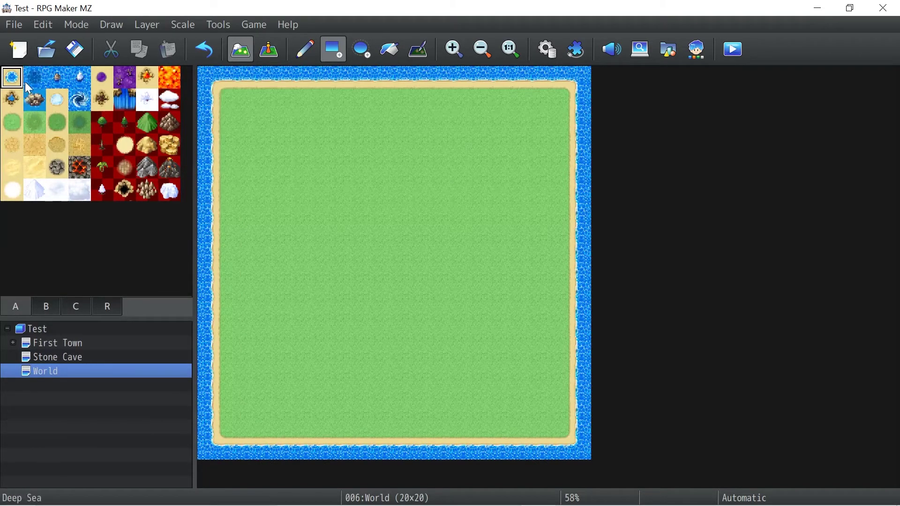
Line the inside of the sea border with a ring of brown rocky mountains and an inner ring of green mountains.
{"action": "left_click", "coordinate": [169, 123]}
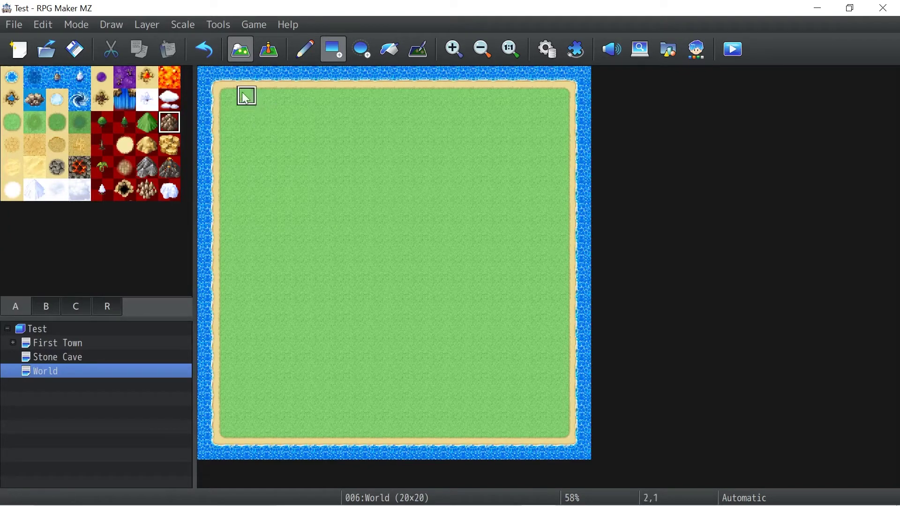
{"action": "mouse_move", "coordinate": [228, 97]}
{"action": "left_mouse_down"}
{"action": "mouse_move", "coordinate": [246, 449]}
{"action": "mouse_move", "coordinate": [232, 440]}
{"action": "mouse_move", "coordinate": [562, 432]}
{"action": "left_mouse_up"}
{"action": "mouse_move", "coordinate": [563, 431]}
{"action": "left_mouse_down"}
{"action": "mouse_move", "coordinate": [563, 96]}
{"action": "mouse_move", "coordinate": [342, 92]}
{"action": "mouse_move", "coordinate": [239, 111]}
{"action": "mouse_move", "coordinate": [239, 103]}
{"action": "mouse_move", "coordinate": [324, 118]}
{"action": "mouse_move", "coordinate": [528, 129]}
{"action": "mouse_move", "coordinate": [563, 115]}
{"action": "mouse_move", "coordinate": [551, 118]}
{"action": "mouse_move", "coordinate": [549, 156]}
{"action": "mouse_move", "coordinate": [546, 396]}
{"action": "mouse_move", "coordinate": [438, 416]}
{"action": "mouse_move", "coordinate": [250, 414]}
{"action": "mouse_move", "coordinate": [255, 199]}
{"action": "left_mouse_up"}
{"action": "left_click", "coordinate": [147, 122]}
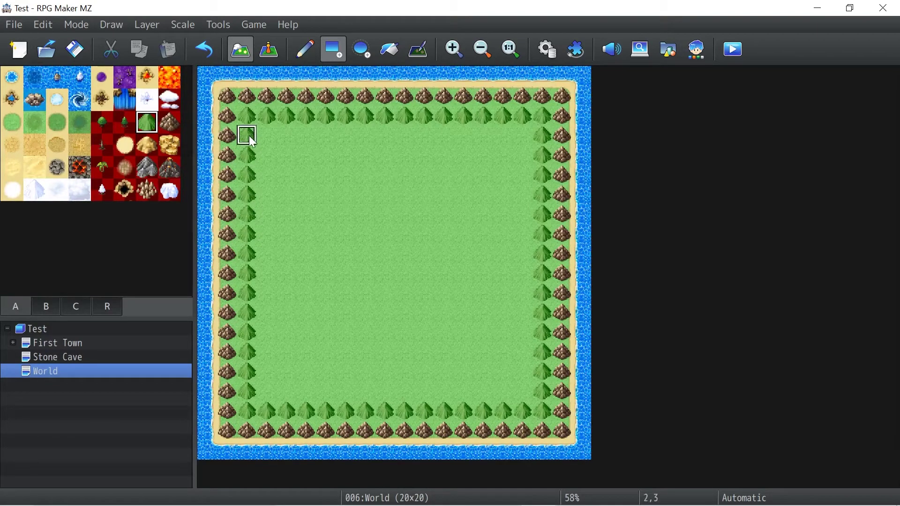
Paint a three-row forest band along the inner northern side and a four-row pine forest band along the inner southern side.
{"action": "left_click", "coordinate": [104, 122]}
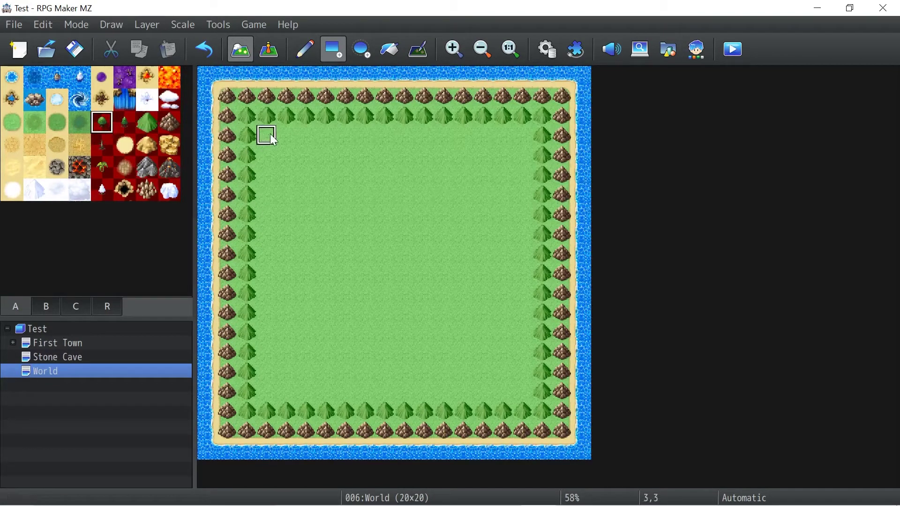
{"action": "mouse_move", "coordinate": [265, 142]}
{"action": "left_mouse_down"}
{"action": "mouse_move", "coordinate": [530, 152]}
{"action": "mouse_move", "coordinate": [480, 181]}
{"action": "mouse_move", "coordinate": [268, 181]}
{"action": "left_mouse_up"}
{"action": "left_click", "coordinate": [125, 123]}
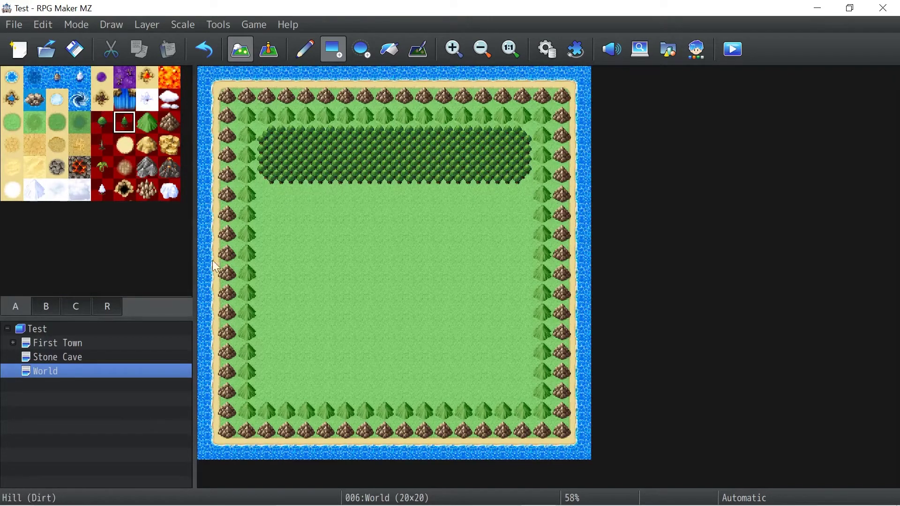
{"action": "mouse_move", "coordinate": [265, 352]}
{"action": "left_mouse_down"}
{"action": "mouse_move", "coordinate": [327, 399]}
{"action": "mouse_move", "coordinate": [533, 383]}
{"action": "mouse_move", "coordinate": [414, 397]}
{"action": "mouse_move", "coordinate": [267, 378]}
{"action": "mouse_move", "coordinate": [391, 323]}
{"action": "left_mouse_up"}
{"action": "left_click", "coordinate": [205, 52]}
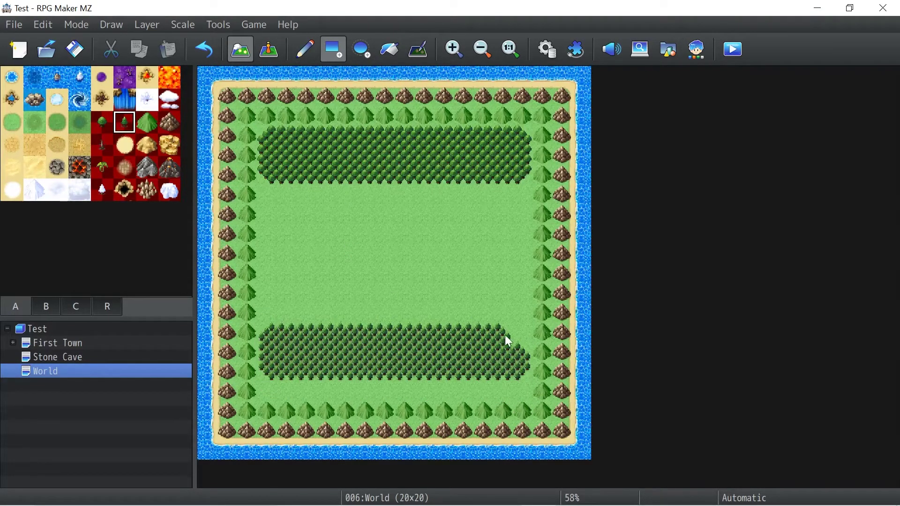
{"action": "left_click_drag", "start_coordinate": [522, 390], "coordinate": [333, 386]}
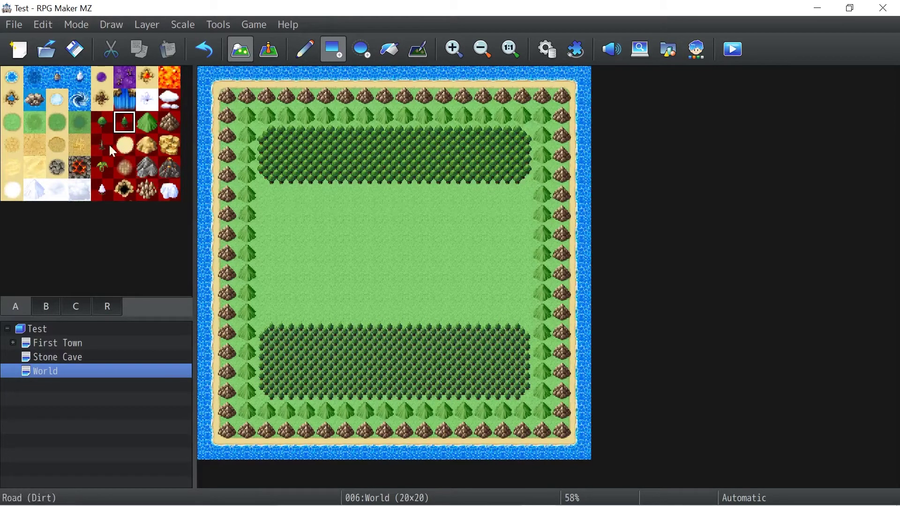
Fill the open area between the two forest bands on the World map with the darker green grass tile.
{"action": "left_click", "coordinate": [32, 125]}
{"action": "left_click_drag", "start_coordinate": [263, 193], "coordinate": [521, 291]}
{"action": "left_click_drag", "start_coordinate": [271, 311], "coordinate": [525, 312]}
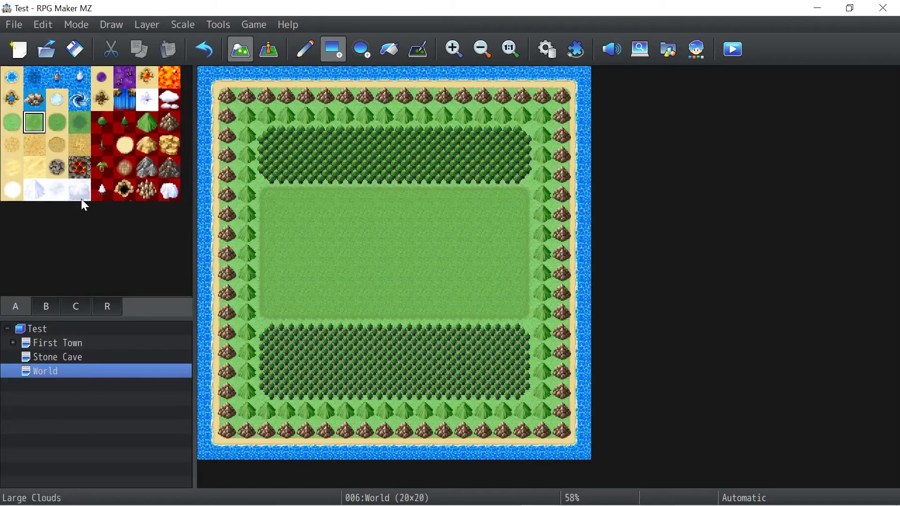
Place a Cave A entrance in the northern row of brown mountains at column 9, row 1.
{"action": "left_click", "coordinate": [59, 306]}
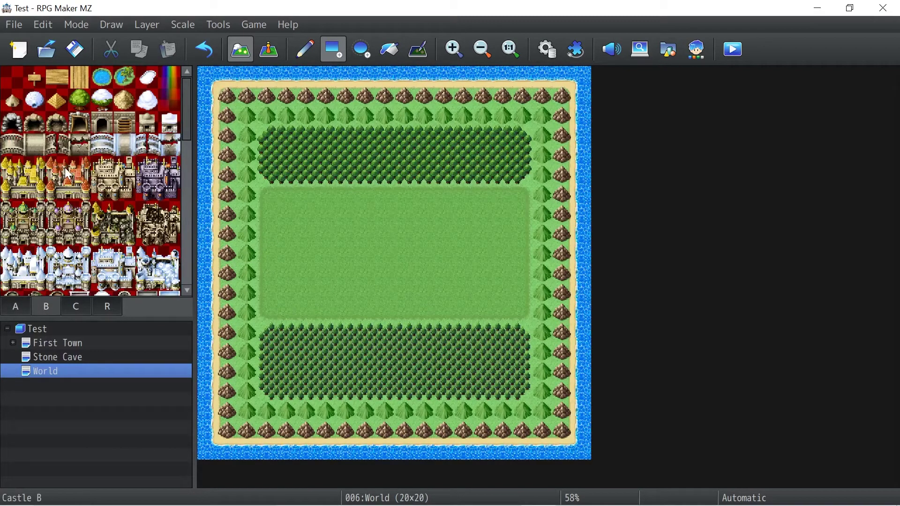
{"action": "left_click", "coordinate": [11, 123]}
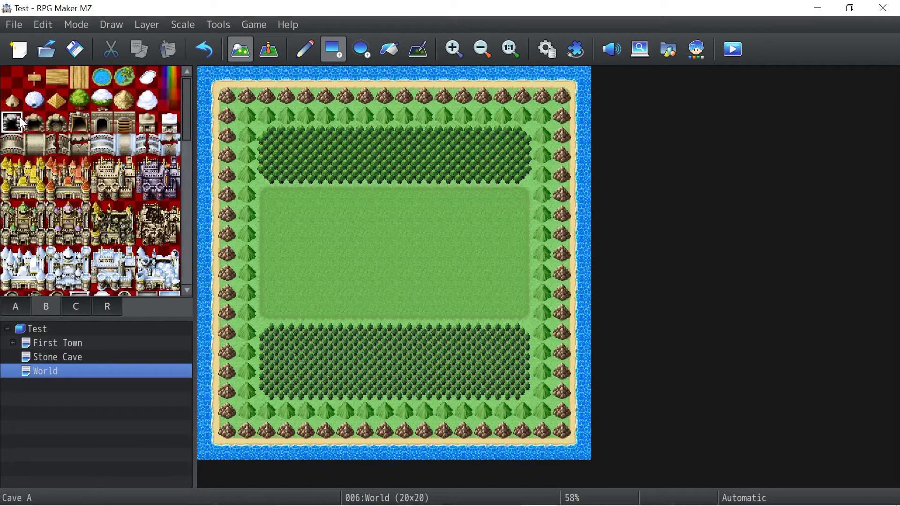
{"action": "left_click", "coordinate": [387, 100]}
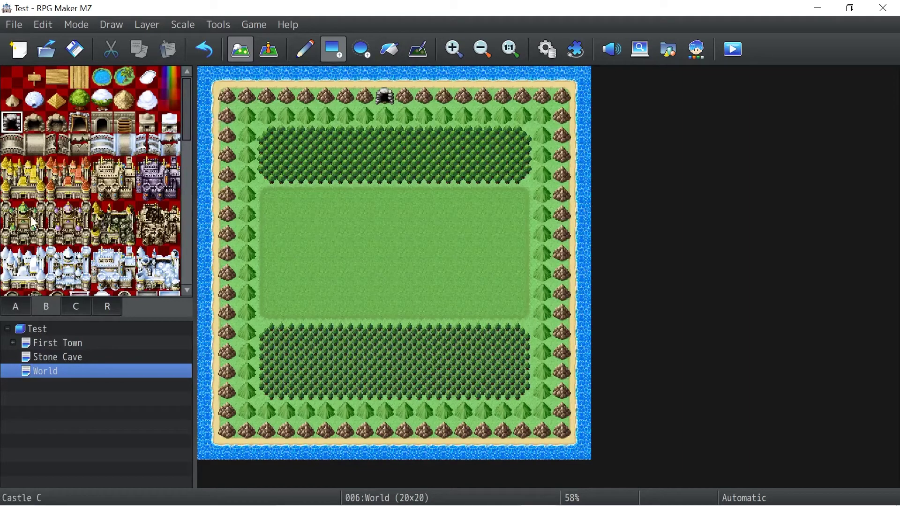
Place a Town B village in the western part of the central grass and a Fort B east of the centre.
{"action": "scroll", "coordinate": [47, 211], "scroll_direction": "down", "scroll_amount": 5}
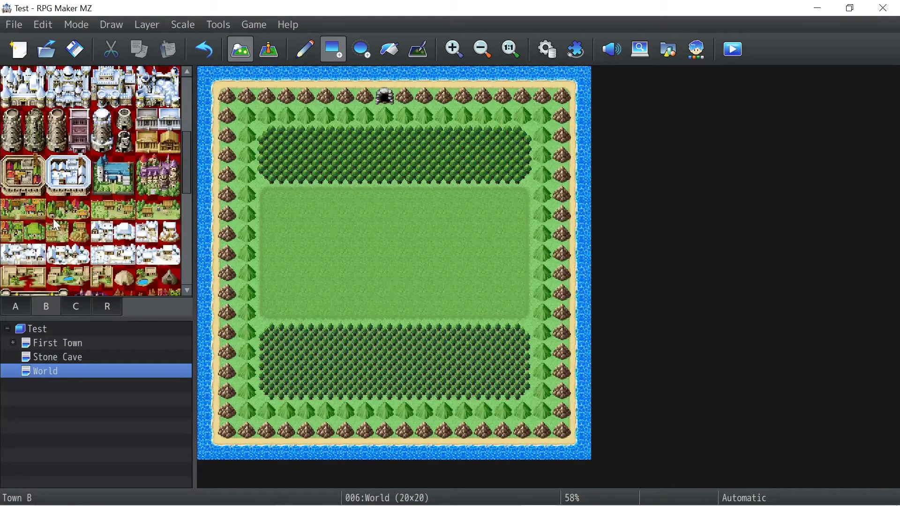
{"action": "left_click", "coordinate": [68, 210]}
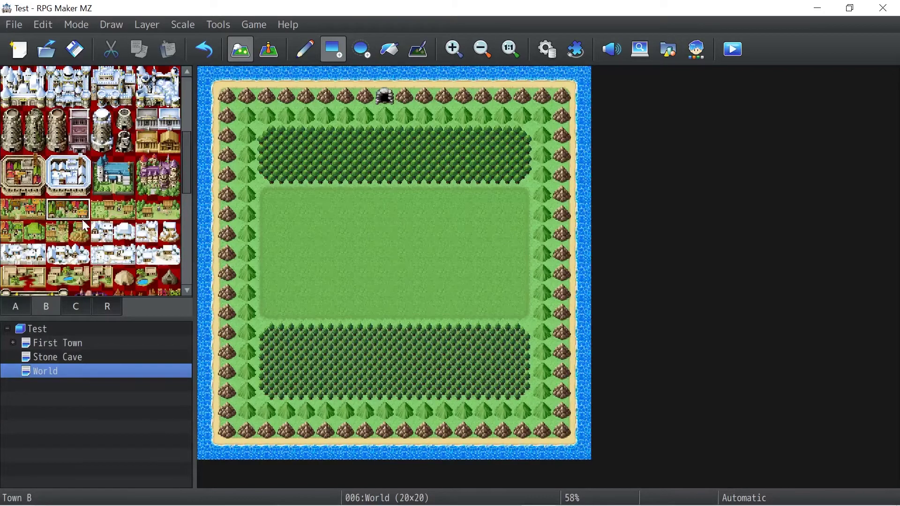
{"action": "left_click", "coordinate": [294, 216]}
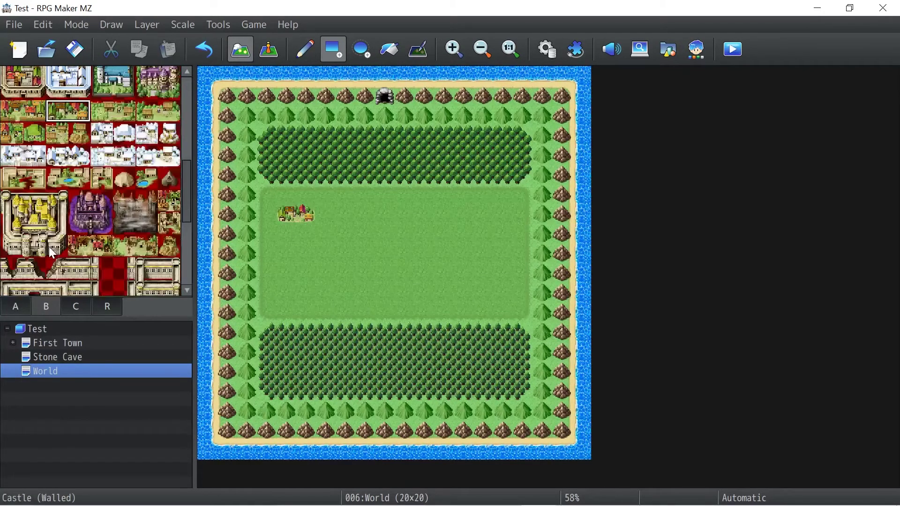
{"action": "scroll", "coordinate": [16, 207], "scroll_direction": "up", "scroll_amount": 5}
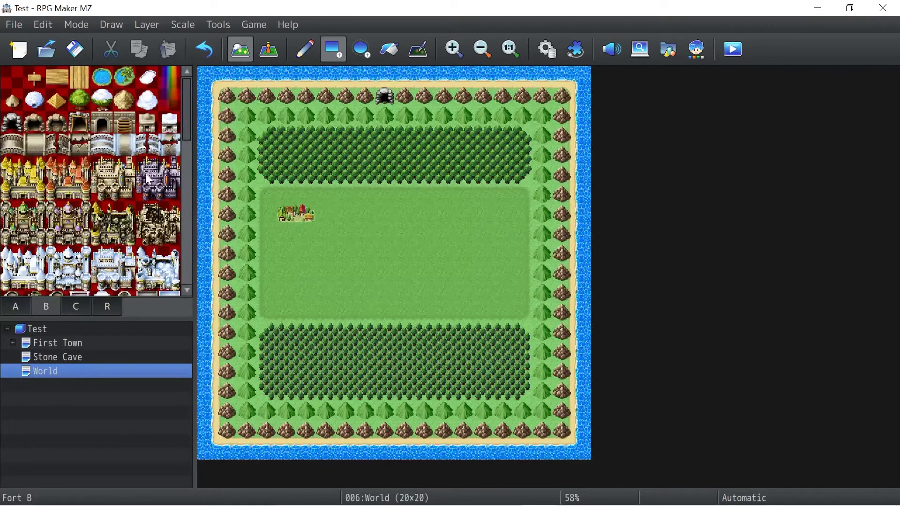
{"action": "left_click", "coordinate": [166, 191]}
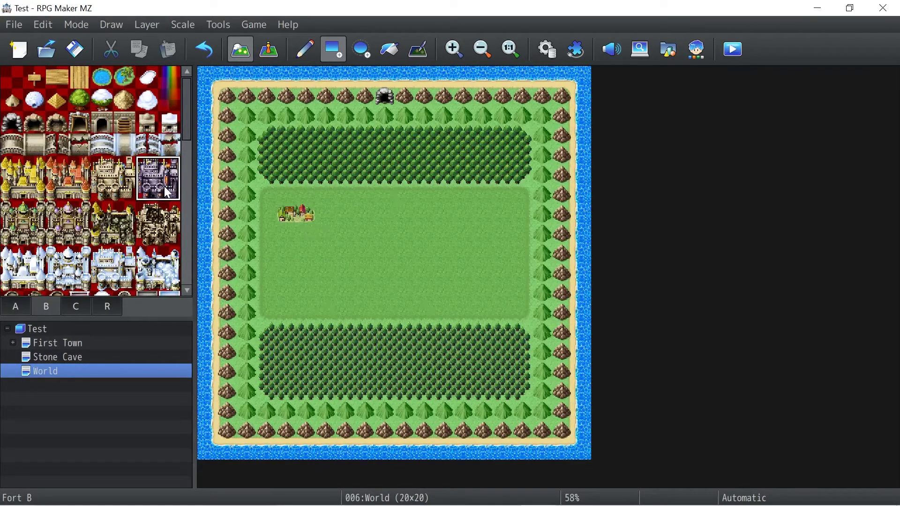
{"action": "left_click", "coordinate": [426, 237]}
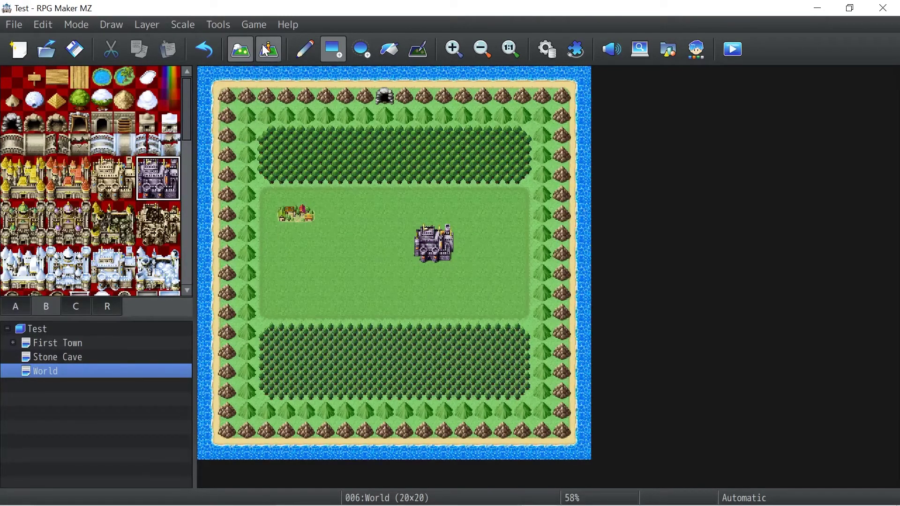
In First Town's southern exit event, set the Transfer Player destination to World (5,8), just below the village.
{"action": "key", "text": "F6"}
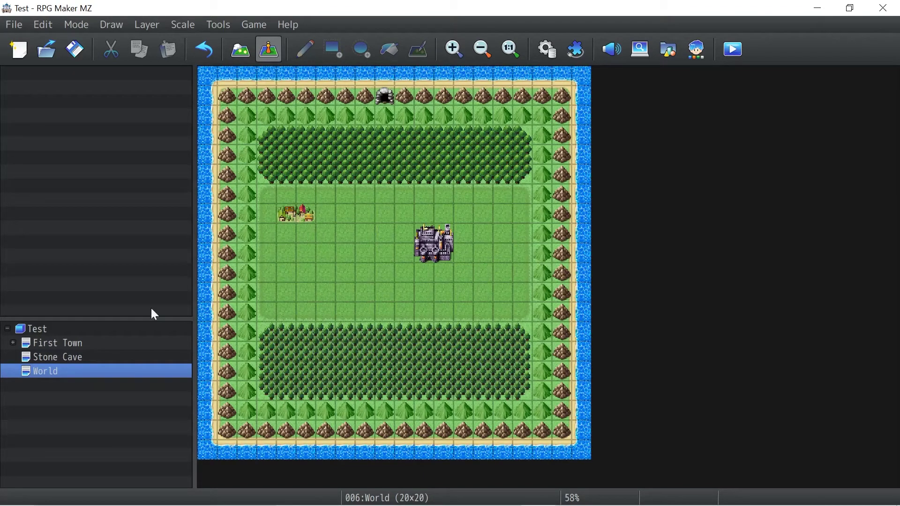
{"action": "left_click", "coordinate": [108, 342]}
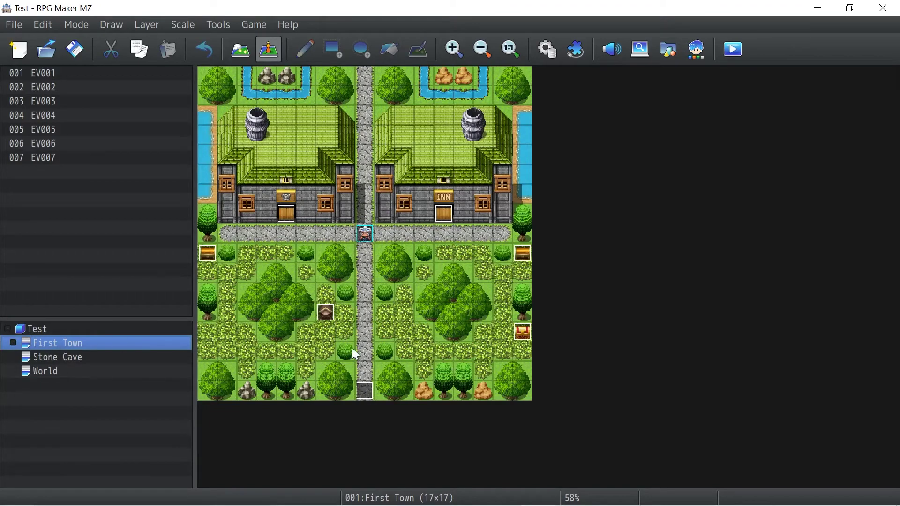
{"action": "double_click", "coordinate": [364, 391]}
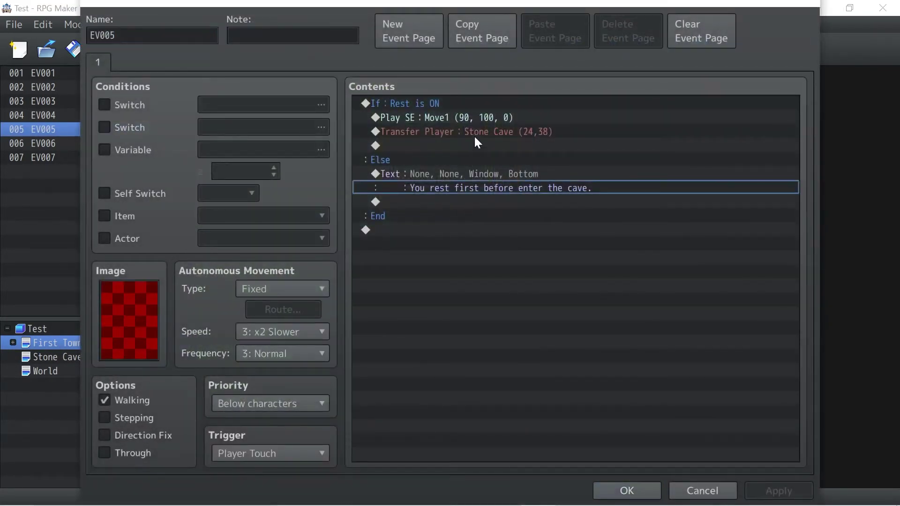
{"action": "left_click", "coordinate": [475, 142]}
{"action": "double_click", "coordinate": [474, 132]}
{"action": "left_click", "coordinate": [548, 218]}
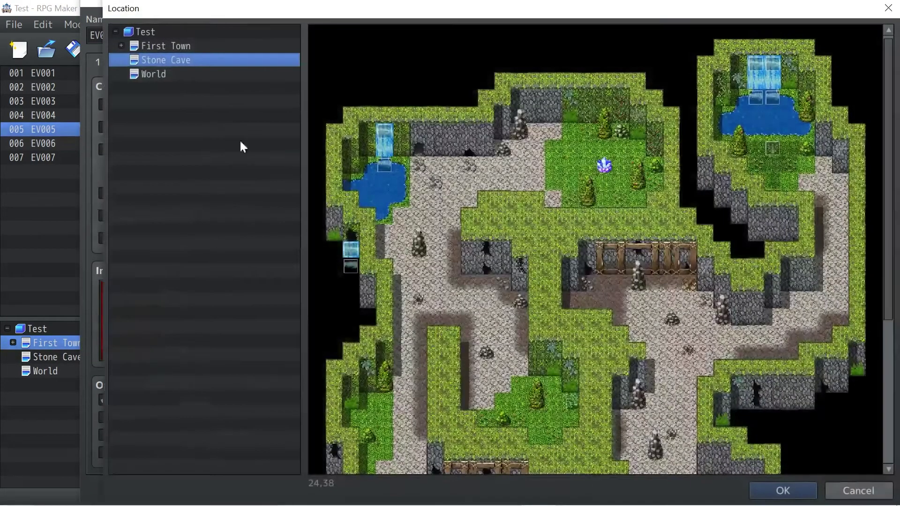
{"action": "left_click", "coordinate": [186, 75]}
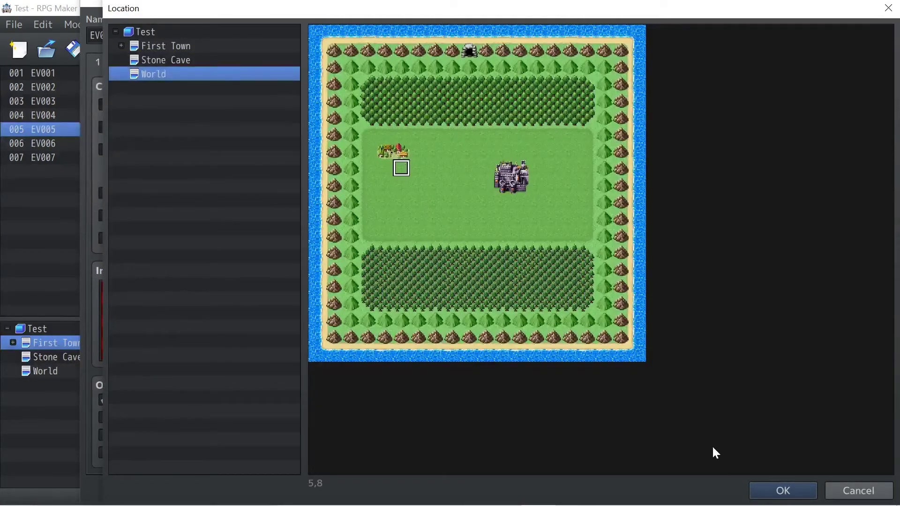
{"action": "left_click", "coordinate": [769, 488]}
{"action": "left_click", "coordinate": [571, 375]}
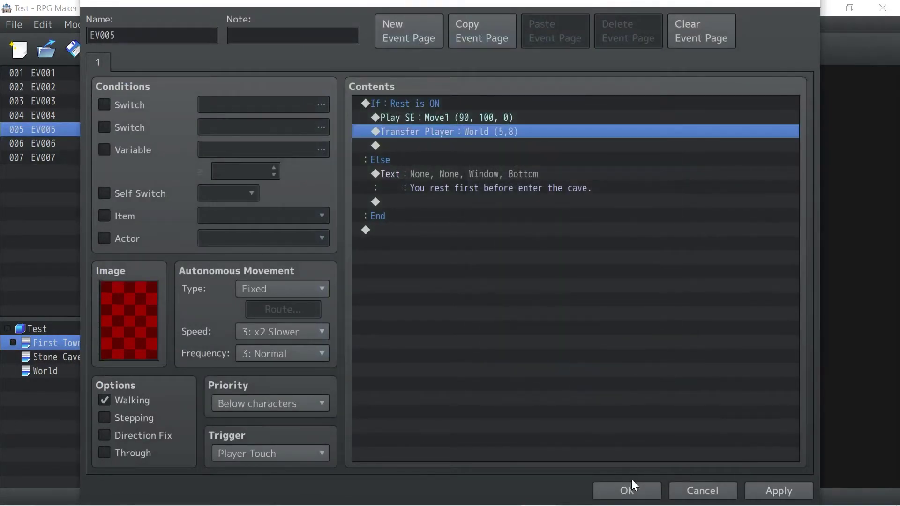
{"action": "left_click", "coordinate": [624, 484]}
In Stone Cave's Treant battle event, set the Transfer Player destination to World (9,2), just below the cave entrance.
{"action": "left_click", "coordinate": [49, 357]}
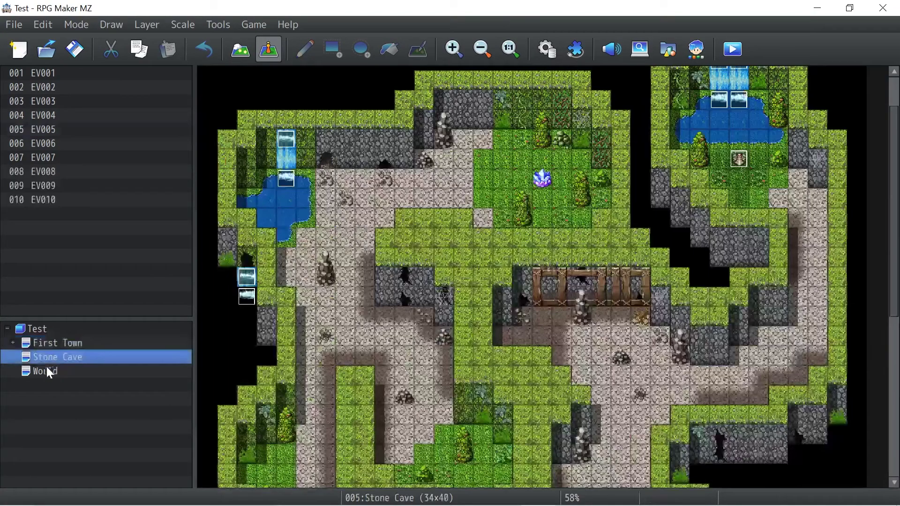
{"action": "double_click", "coordinate": [739, 159]}
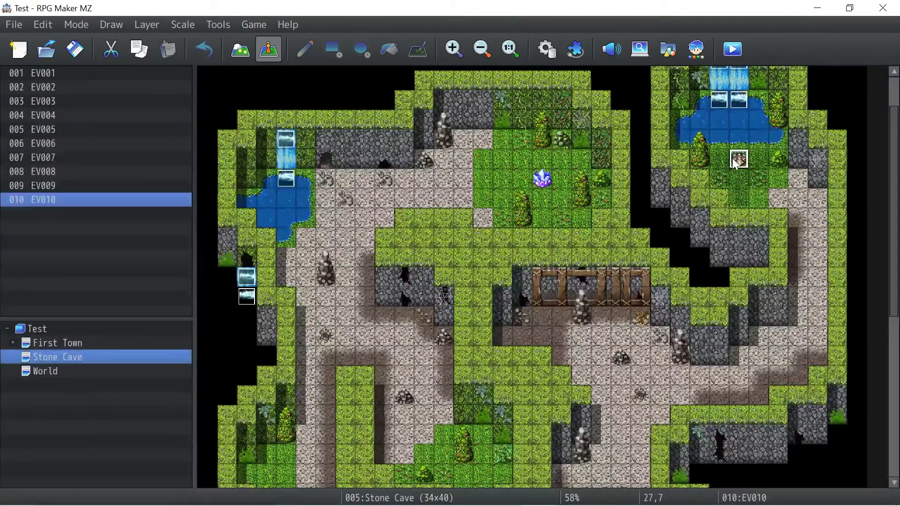
{"action": "left_click", "coordinate": [429, 133]}
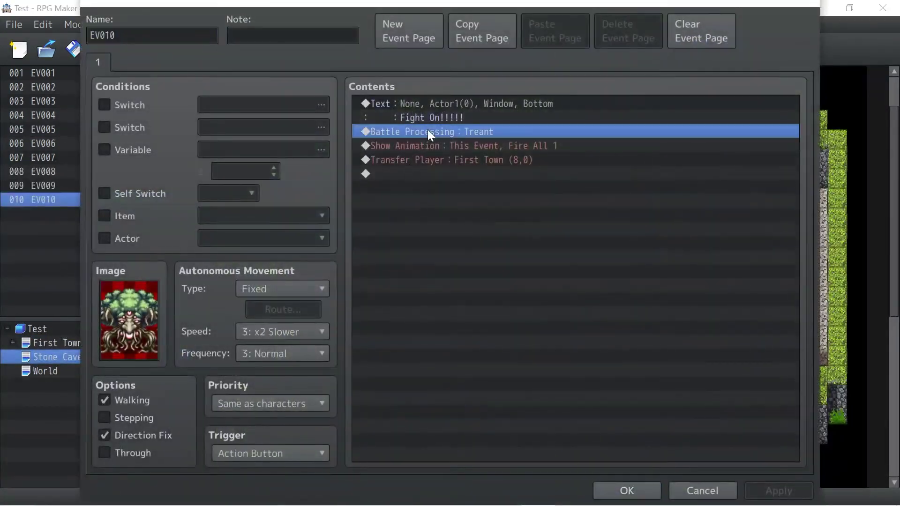
{"action": "double_click", "coordinate": [446, 160]}
{"action": "left_click", "coordinate": [544, 215]}
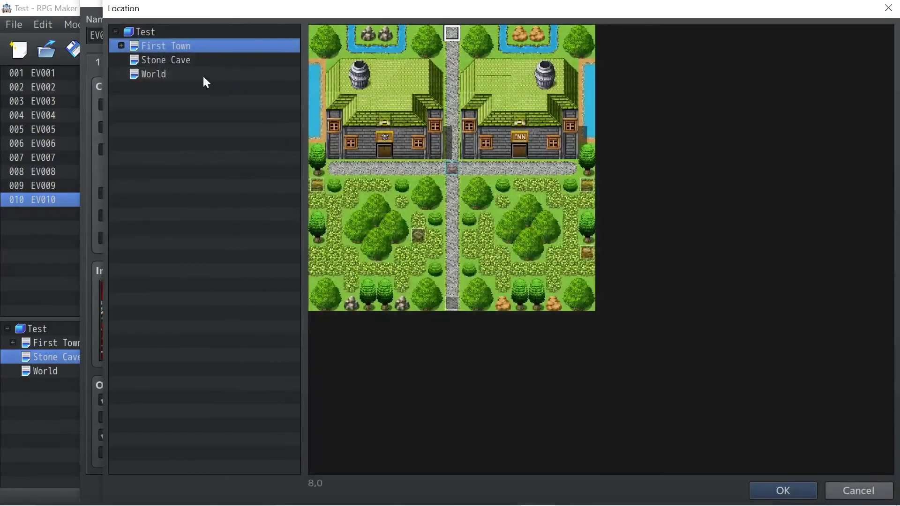
{"action": "left_click", "coordinate": [186, 75]}
{"action": "left_click", "coordinate": [469, 67]}
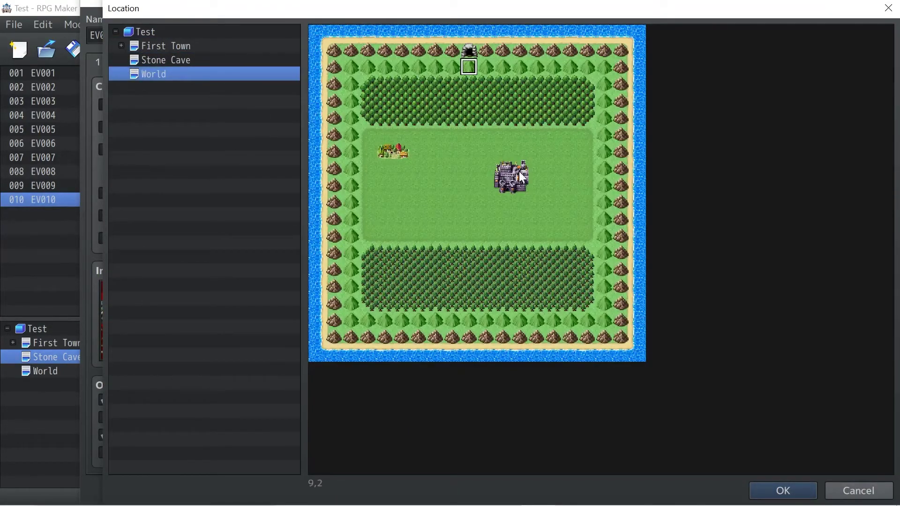
{"action": "left_click", "coordinate": [755, 489]}
{"action": "left_click", "coordinate": [586, 371]}
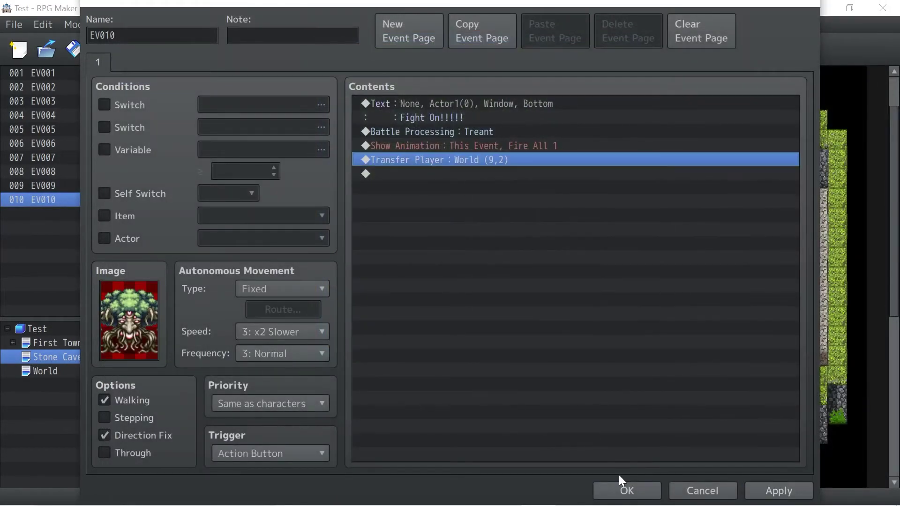
{"action": "left_click", "coordinate": [622, 488]}
Create a transfer event on the World map's cave entrance that leads to Stone Cave's southern entrance at (24,38).
{"action": "left_click", "coordinate": [49, 372]}
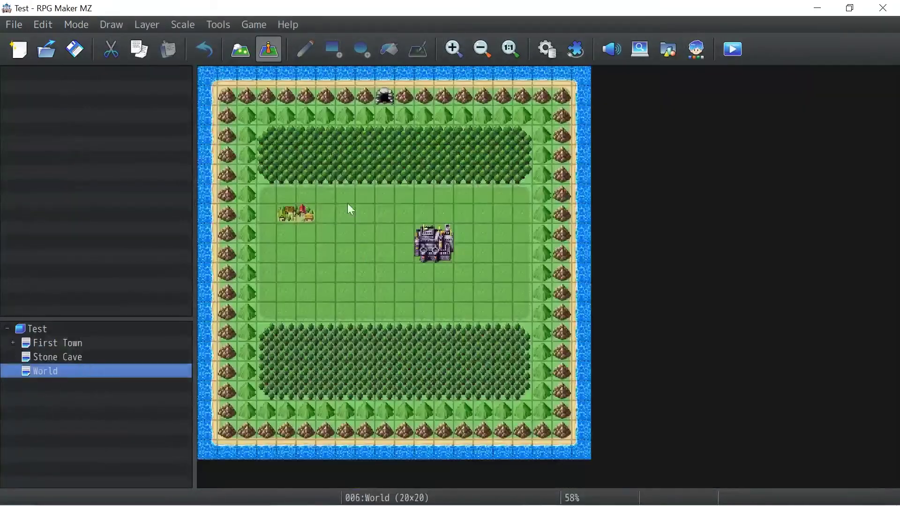
{"action": "left_click", "coordinate": [380, 97]}
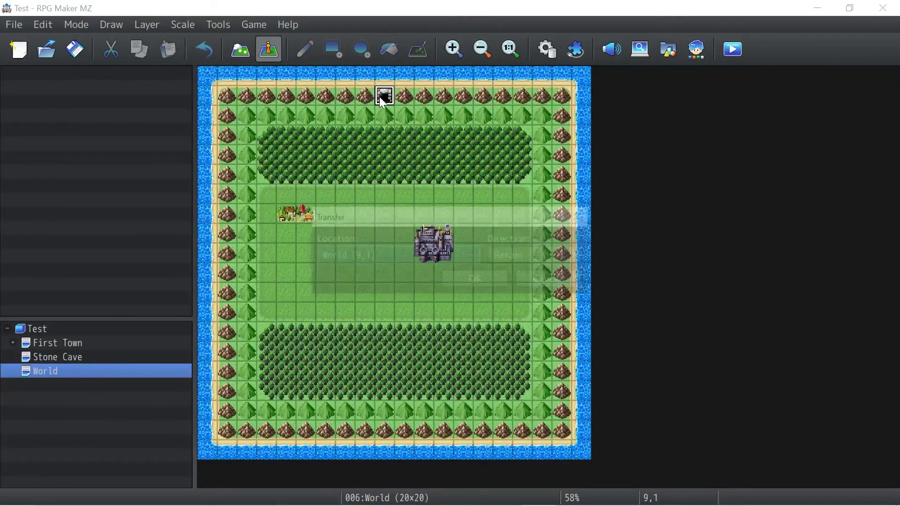
{"action": "left_click", "coordinate": [457, 254]}
{"action": "left_click", "coordinate": [136, 61]}
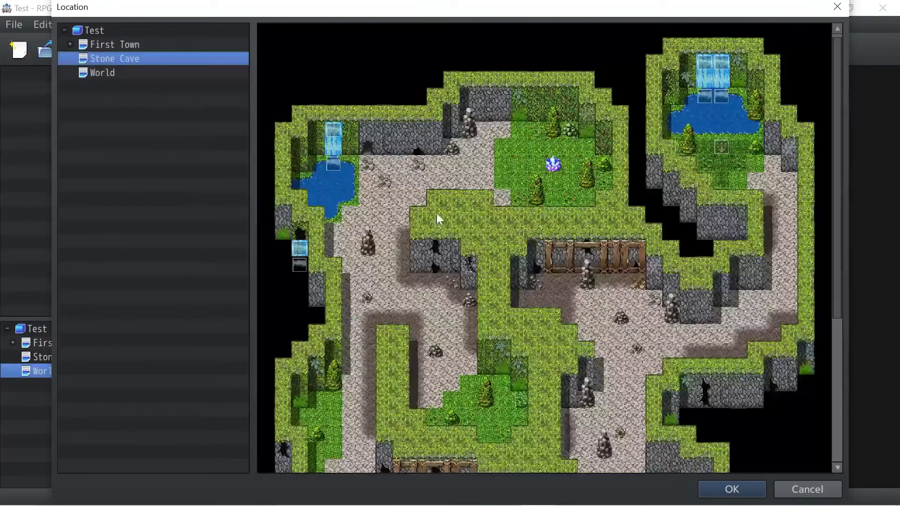
{"action": "scroll", "coordinate": [501, 294], "scroll_direction": "down", "scroll_amount": 5}
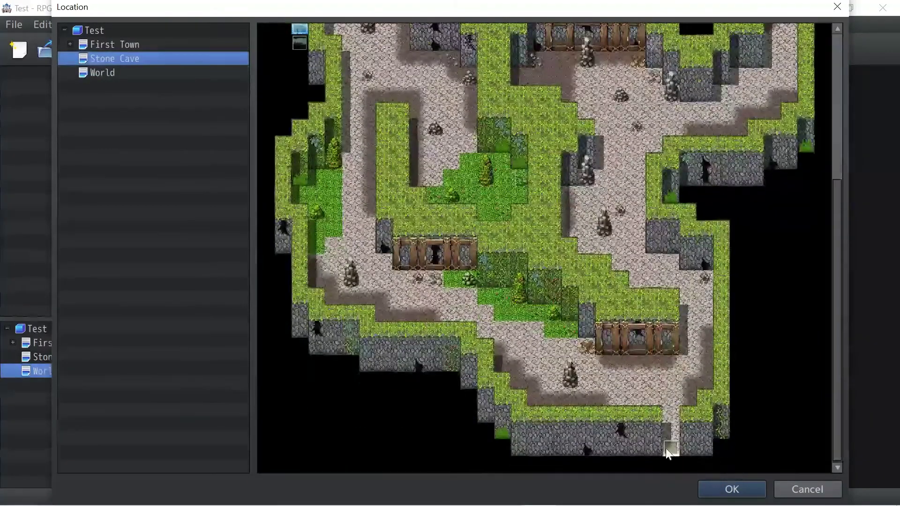
{"action": "left_click", "coordinate": [732, 490]}
{"action": "left_click", "coordinate": [477, 278]}
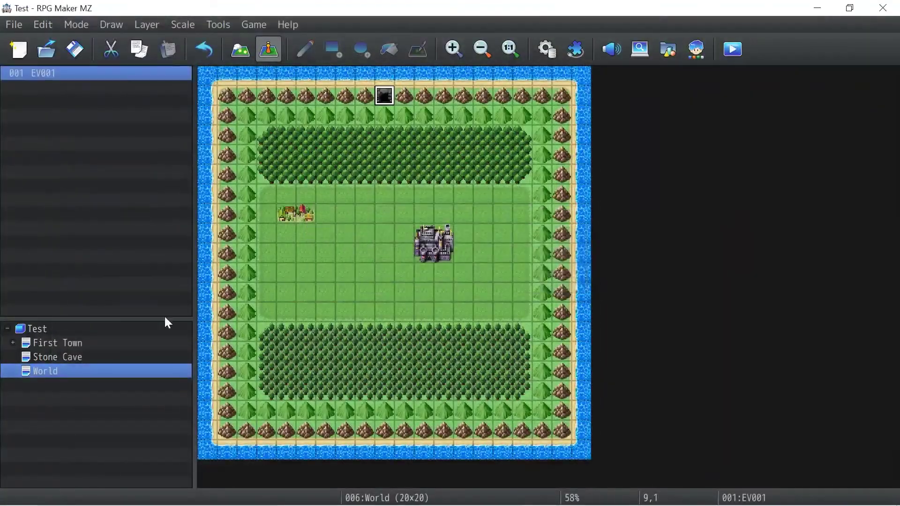
Delete the event at Stone Cave's southern entrance, tile (24,38).
{"action": "left_click", "coordinate": [65, 358]}
{"action": "left_click", "coordinate": [673, 450]}
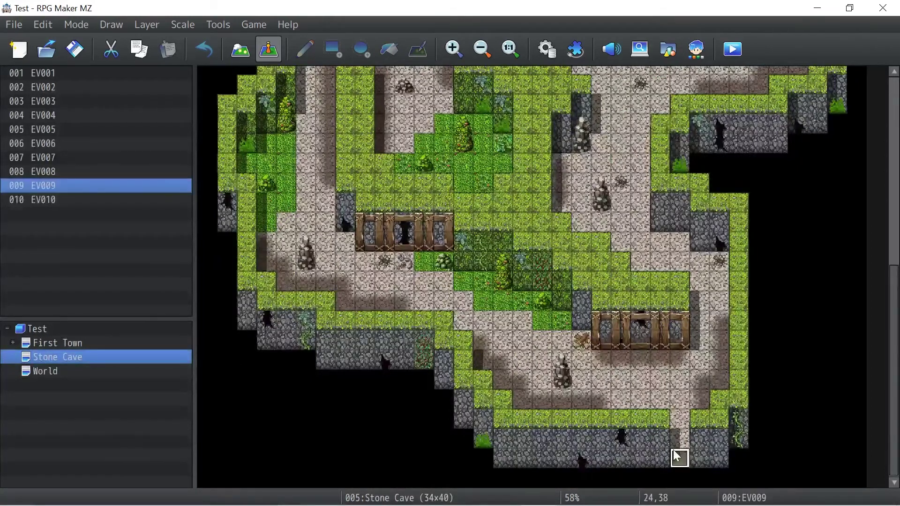
{"action": "key", "text": "Delete"}
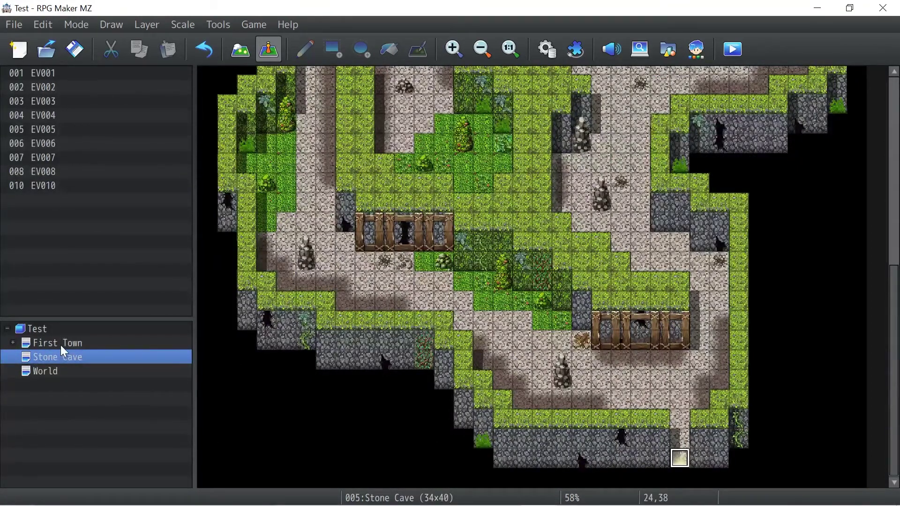
Create a transfer event on the World village's western tile (4,7) that leads to First Town (8,0).
{"action": "left_click", "coordinate": [38, 369]}
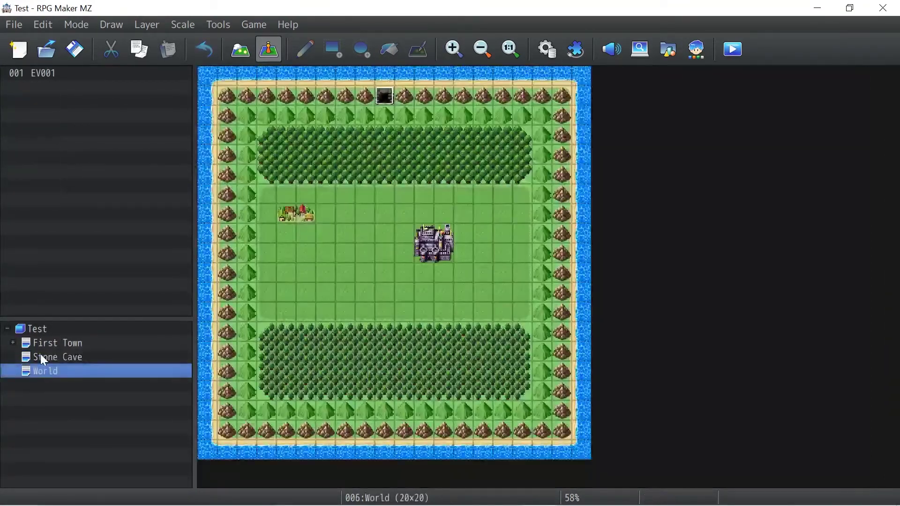
{"action": "left_click", "coordinate": [291, 214]}
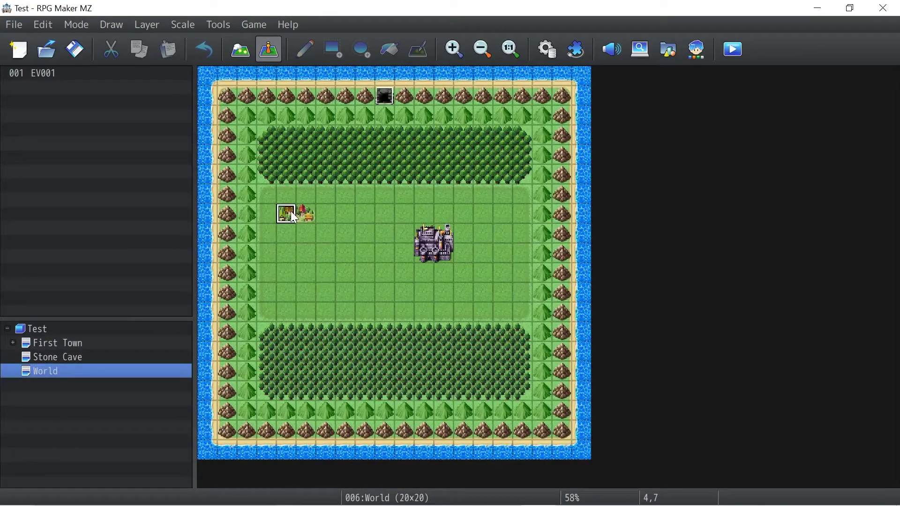
{"action": "double_click", "coordinate": [294, 218]}
{"action": "left_click", "coordinate": [439, 254]}
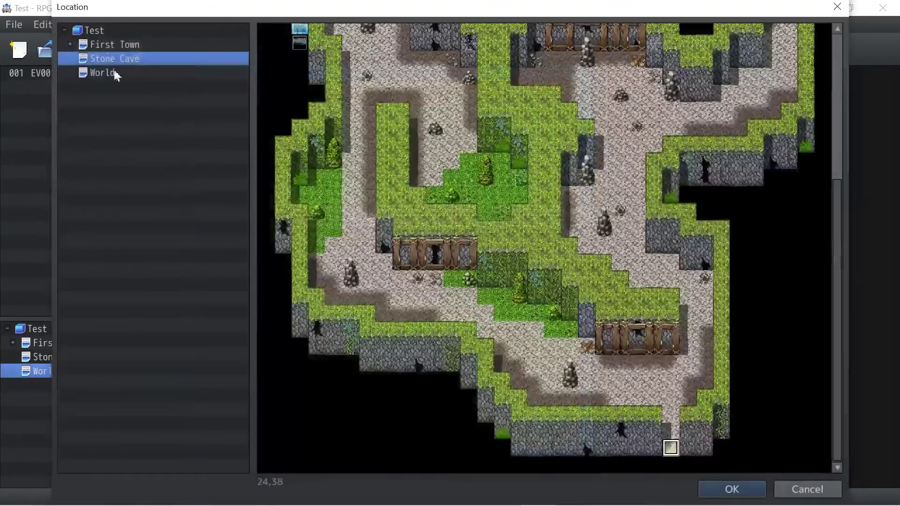
{"action": "left_click", "coordinate": [106, 46]}
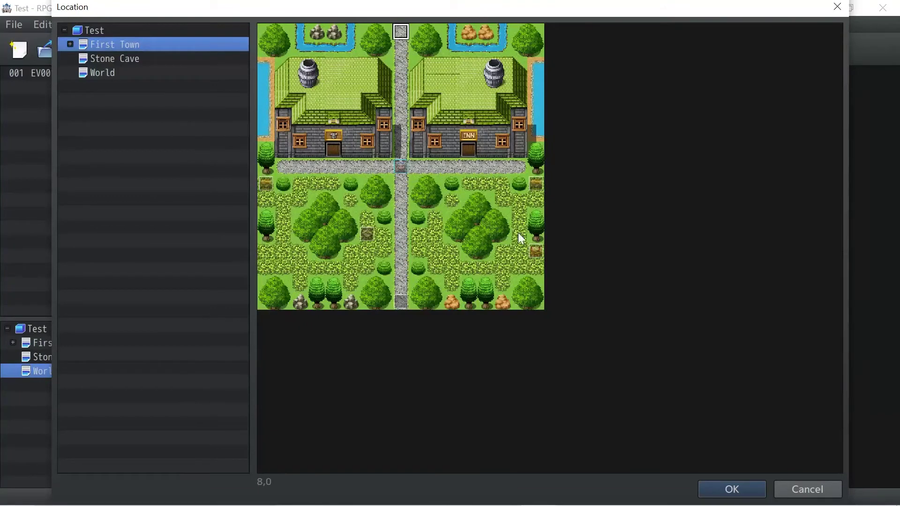
{"action": "left_click", "coordinate": [717, 480]}
{"action": "left_click", "coordinate": [485, 288]}
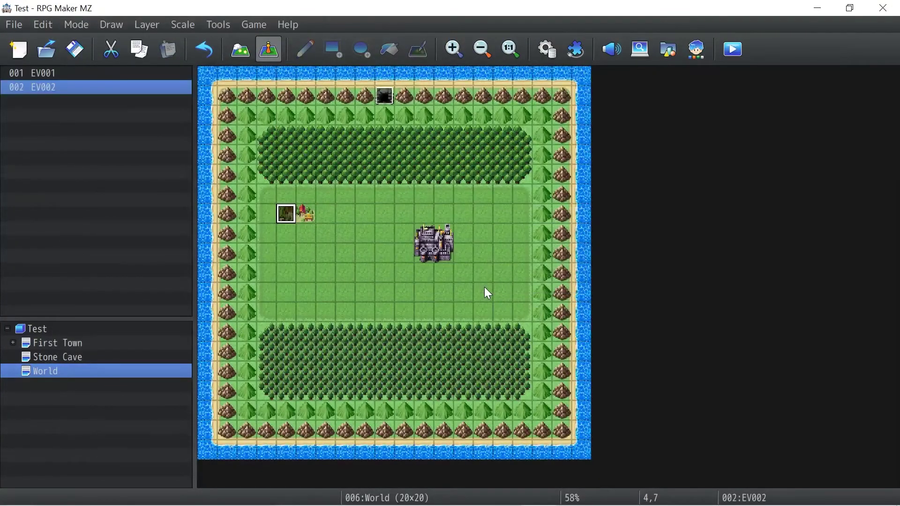
Copy the village transfer event onto the village's eastern tile (5,7).
{"action": "key", "text": "ctrl+c"}
{"action": "left_click", "coordinate": [298, 216]}
{"action": "key", "text": "ctrl+v"}
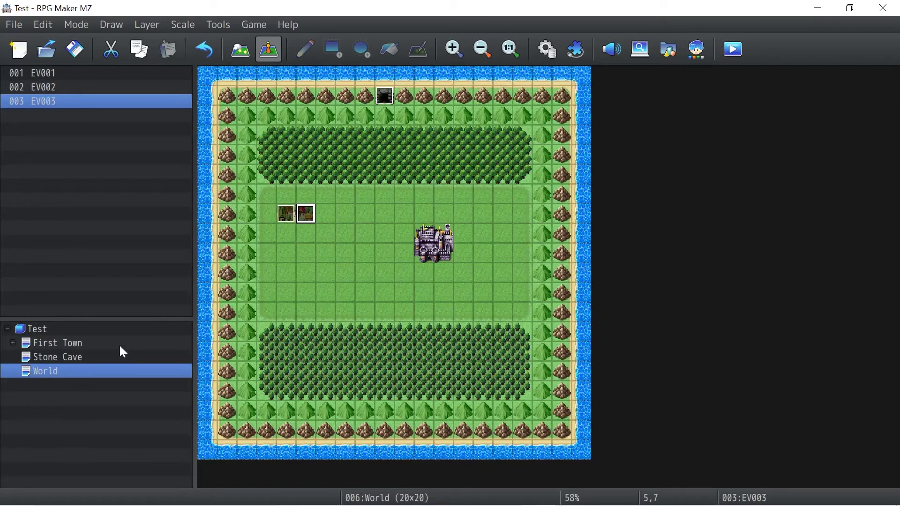
{"action": "left_click", "coordinate": [73, 356]}
{"action": "left_click", "coordinate": [69, 344]}
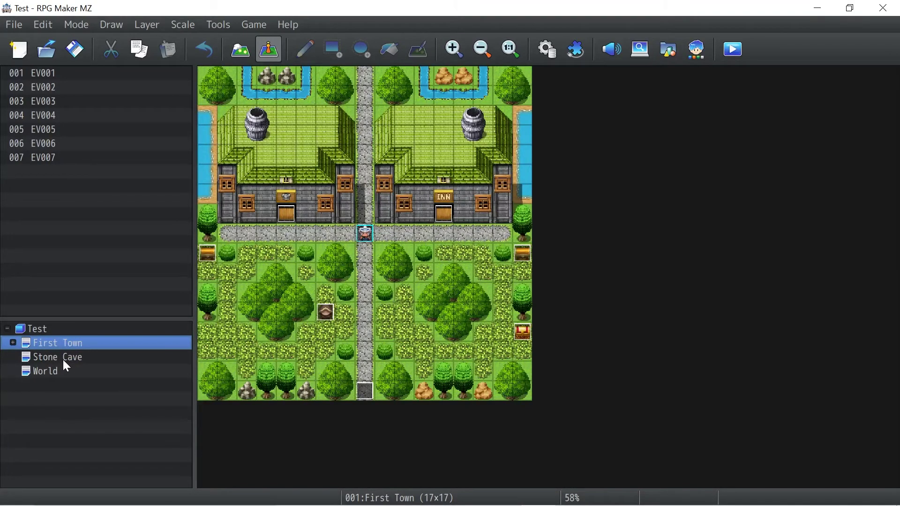
Add the Crow*2 troop to the World map's encounters with weight 5 across the entire map.
{"action": "left_click", "coordinate": [57, 371]}
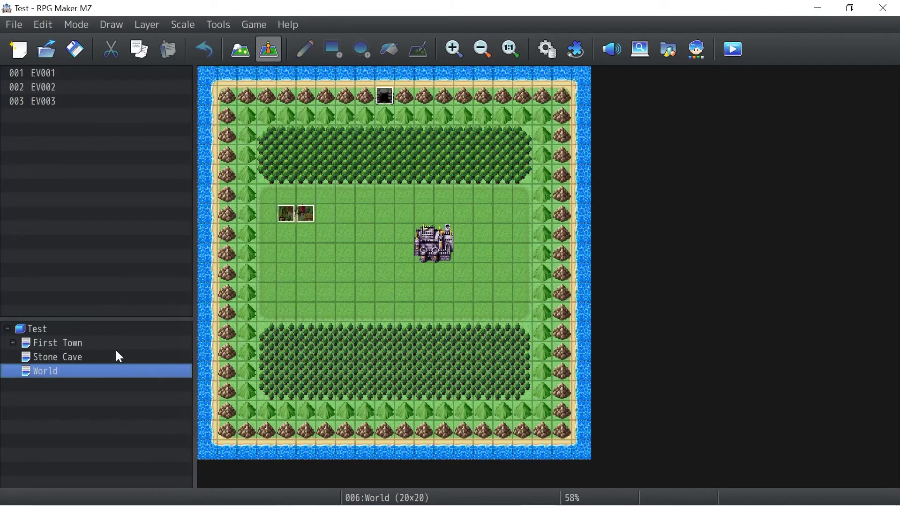
{"action": "key", "text": "space"}
{"action": "double_click", "coordinate": [548, 90]}
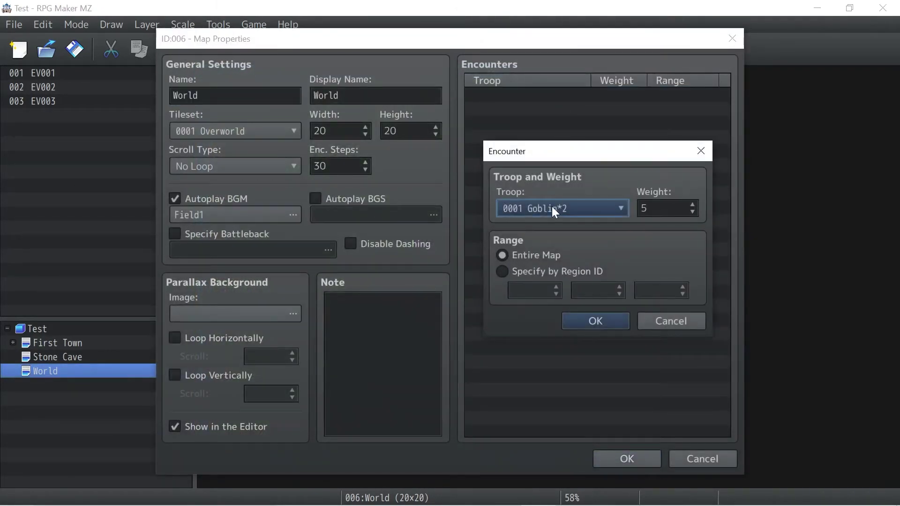
{"action": "left_click", "coordinate": [551, 211]}
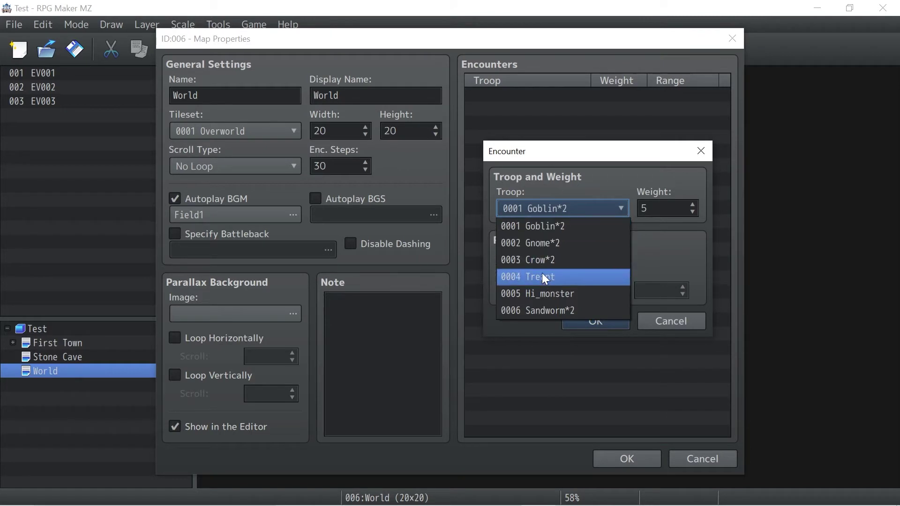
{"action": "left_click", "coordinate": [540, 260]}
{"action": "left_click", "coordinate": [571, 321]}
Add the Sandworm*2 troop to the World map's encounters with weight 5 across the entire map.
{"action": "double_click", "coordinate": [520, 104]}
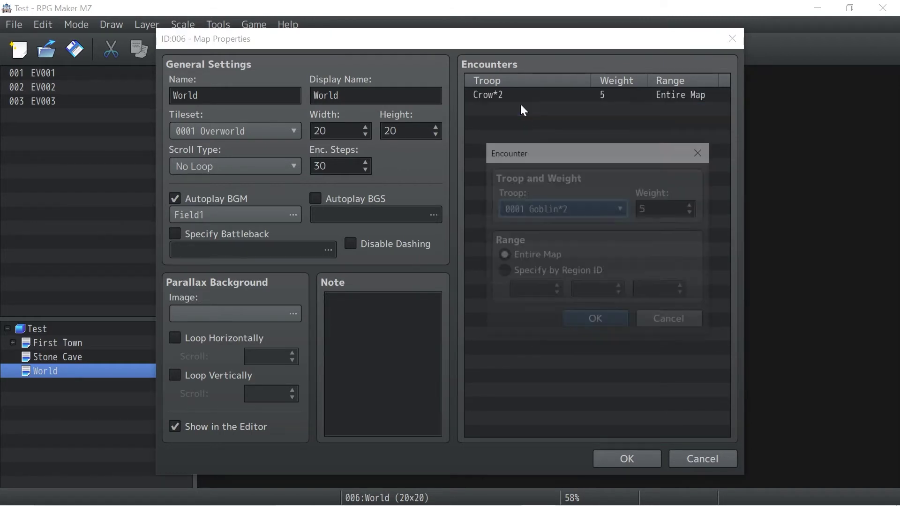
{"action": "left_click", "coordinate": [551, 206]}
{"action": "left_click", "coordinate": [561, 310]}
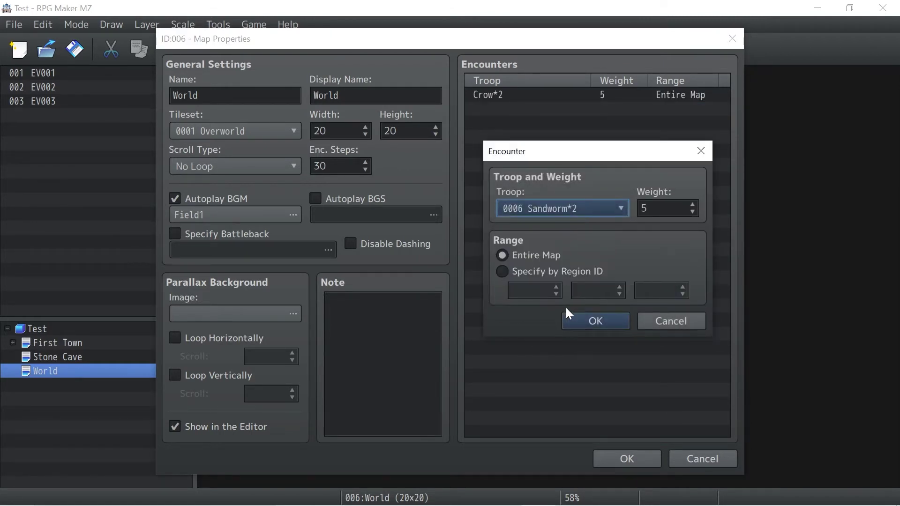
{"action": "left_click", "coordinate": [593, 321]}
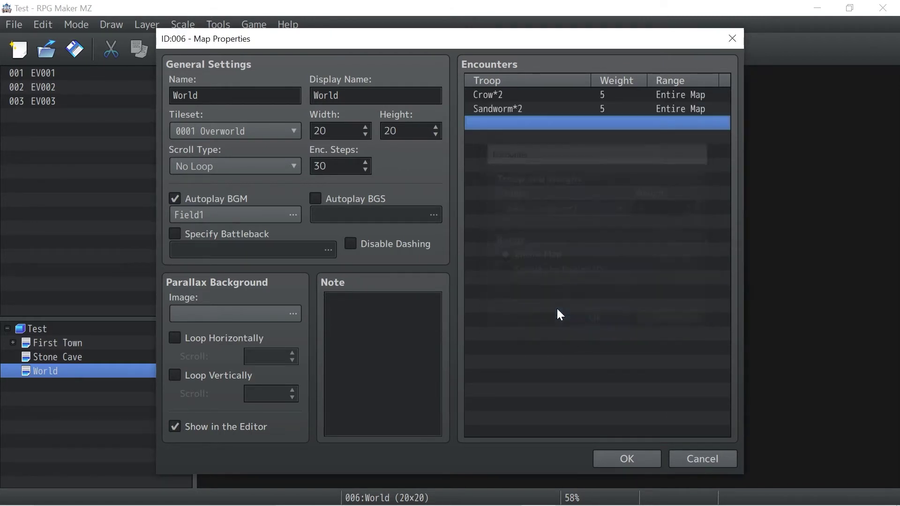
{"action": "left_click", "coordinate": [615, 458]}
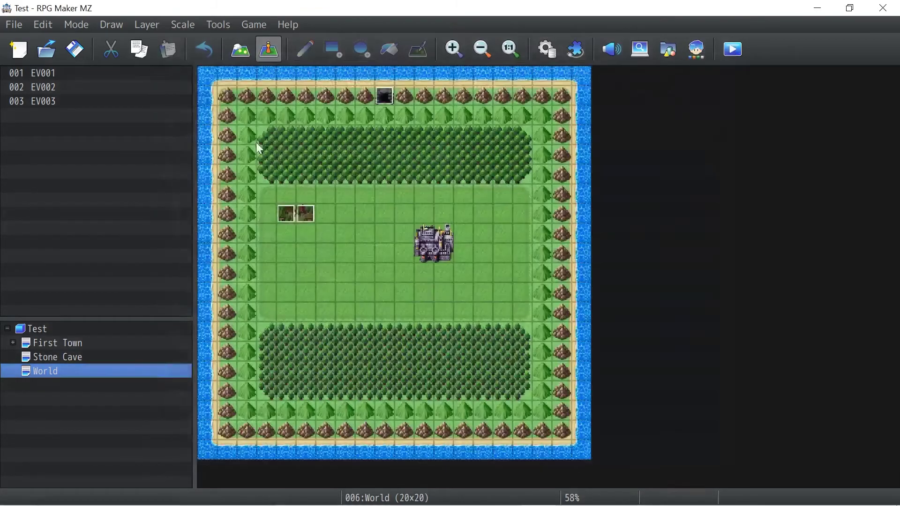
Specify a battleback for the World map, using Grassland for both the ground and the background image.
{"action": "double_click", "coordinate": [45, 370]}
{"action": "left_click", "coordinate": [175, 235]}
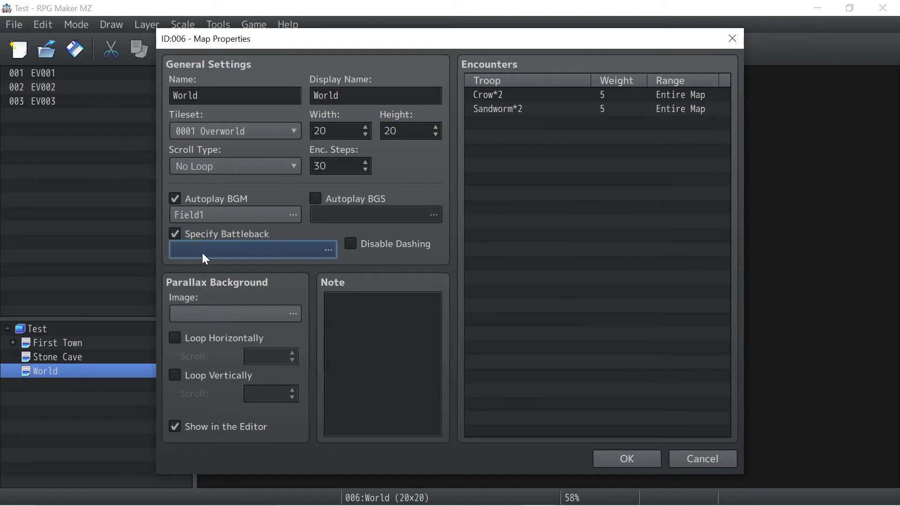
{"action": "left_click", "coordinate": [193, 250]}
{"action": "scroll", "coordinate": [223, 279], "scroll_direction": "down", "scroll_amount": 5}
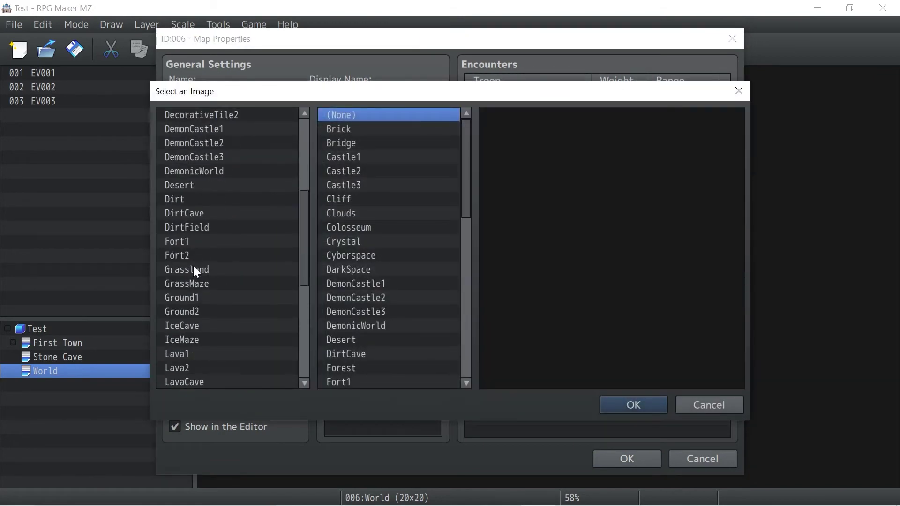
{"action": "left_click", "coordinate": [194, 269]}
{"action": "scroll", "coordinate": [355, 277], "scroll_direction": "down", "scroll_amount": 5}
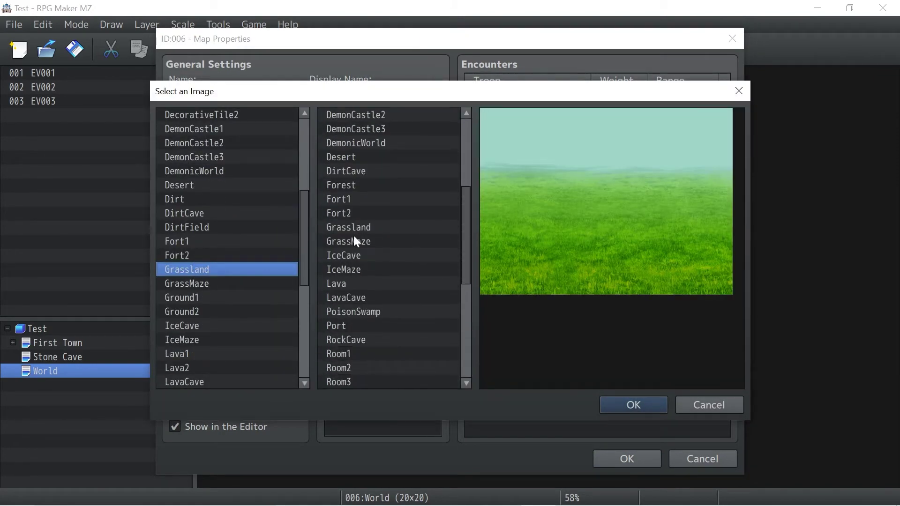
{"action": "left_click", "coordinate": [349, 214]}
{"action": "left_click", "coordinate": [350, 227]}
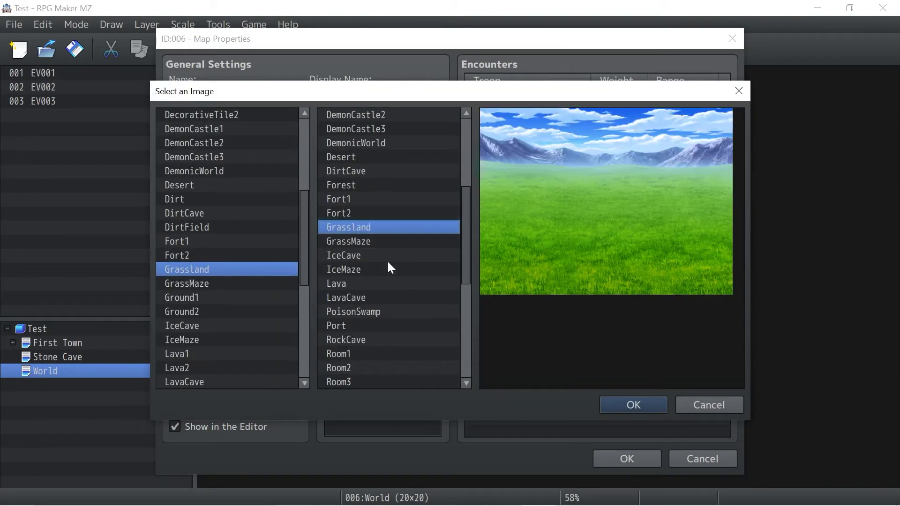
{"action": "left_click", "coordinate": [617, 405]}
{"action": "left_click", "coordinate": [628, 457]}
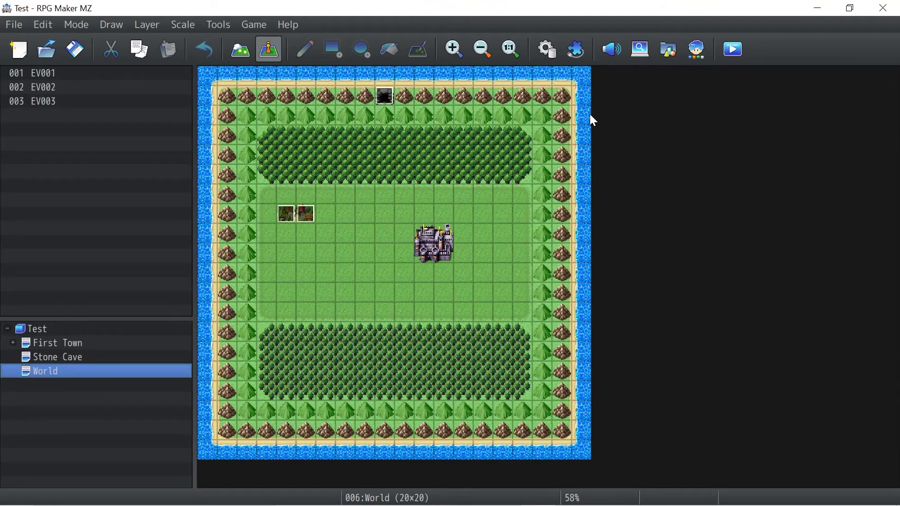
Playtest the game from the File 1 save and walk from the town across the World map until an encounter starts.
{"action": "left_click", "coordinate": [732, 50]}
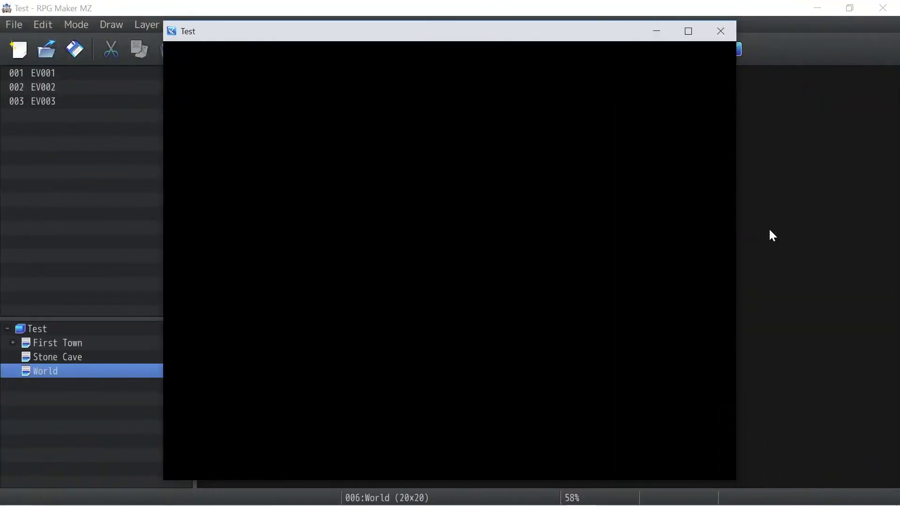
{"action": "key", "text": "Return"}
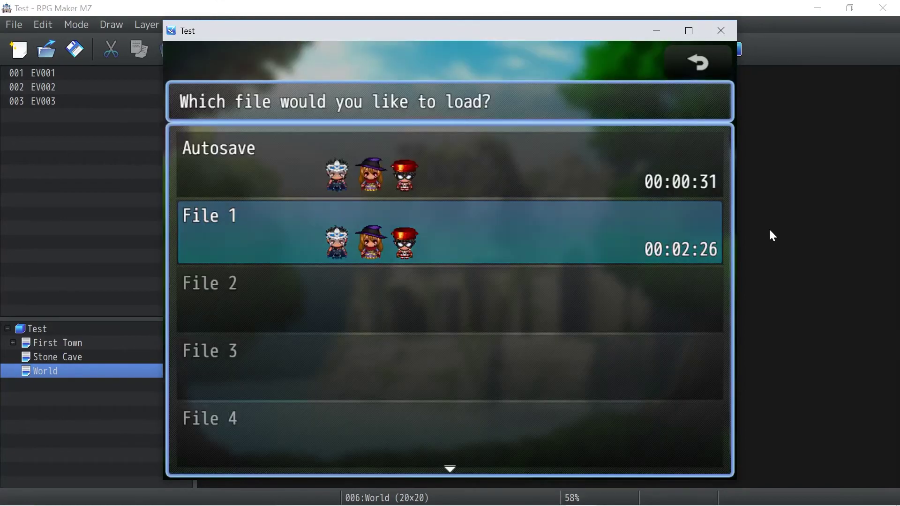
{"action": "key", "text": "Return"}
{"action": "key", "text": "Down"}
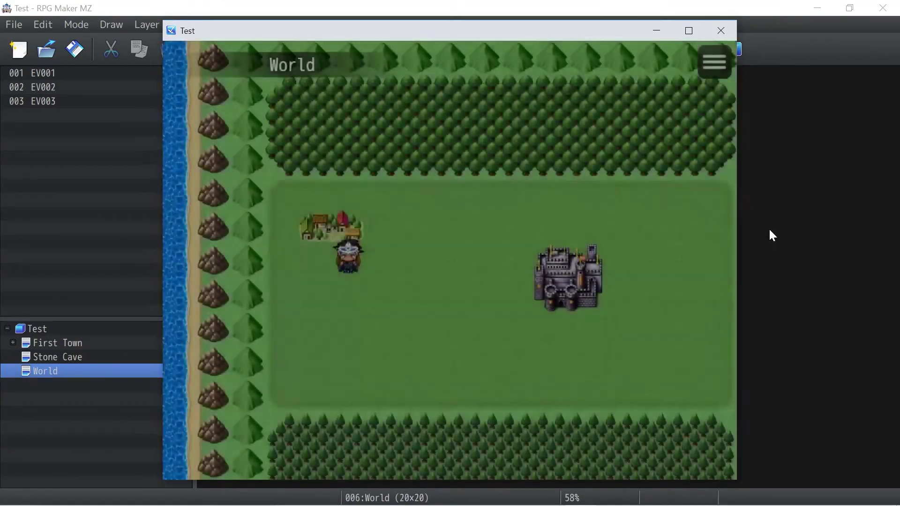
{"action": "key", "text": "Right"}
{"action": "key", "text": "Down"}
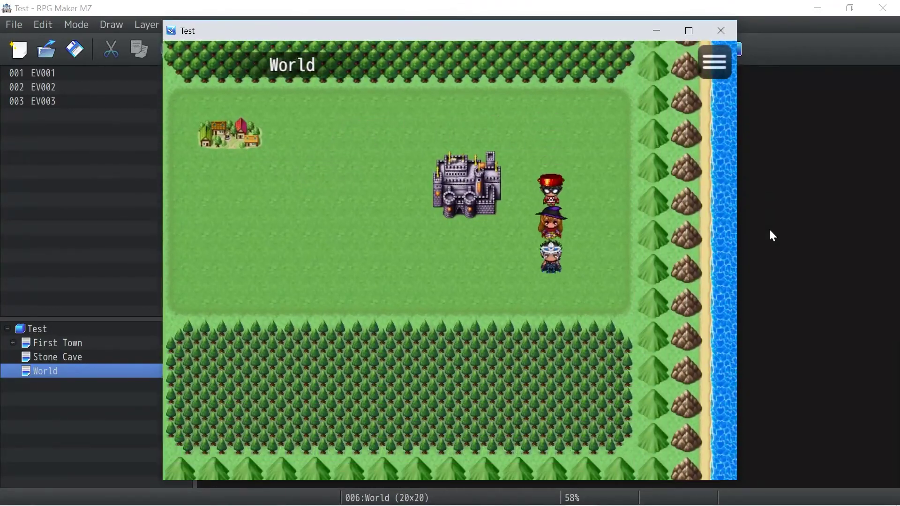
{"action": "key", "text": "Left"}
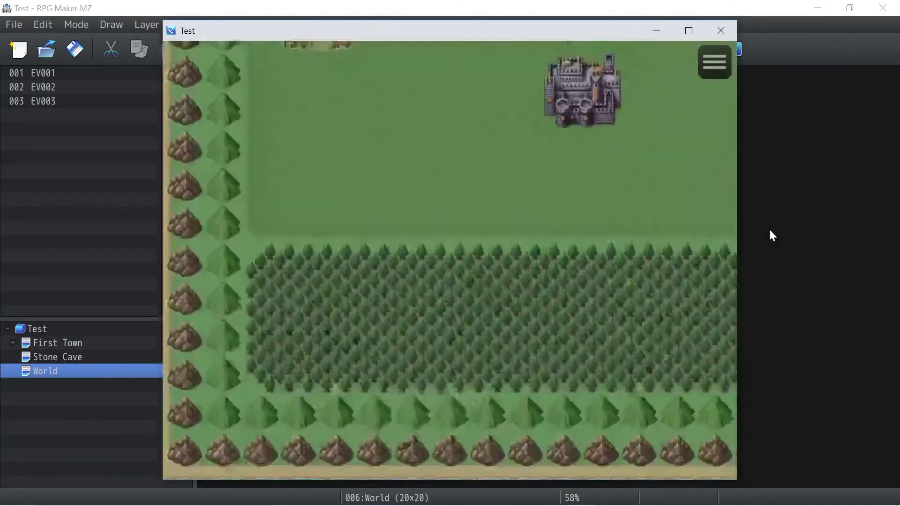
Choose to fight the crows and use the lead party member's Strong Attack on Crow A.
{"action": "key", "text": "Return"}
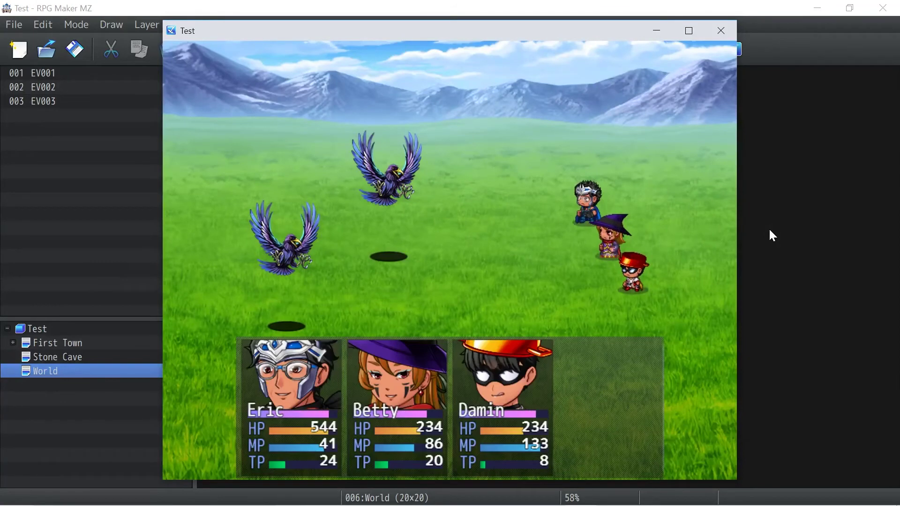
{"action": "key", "text": "Down"}
{"action": "key", "text": "Up"}
{"action": "key", "text": "Return"}
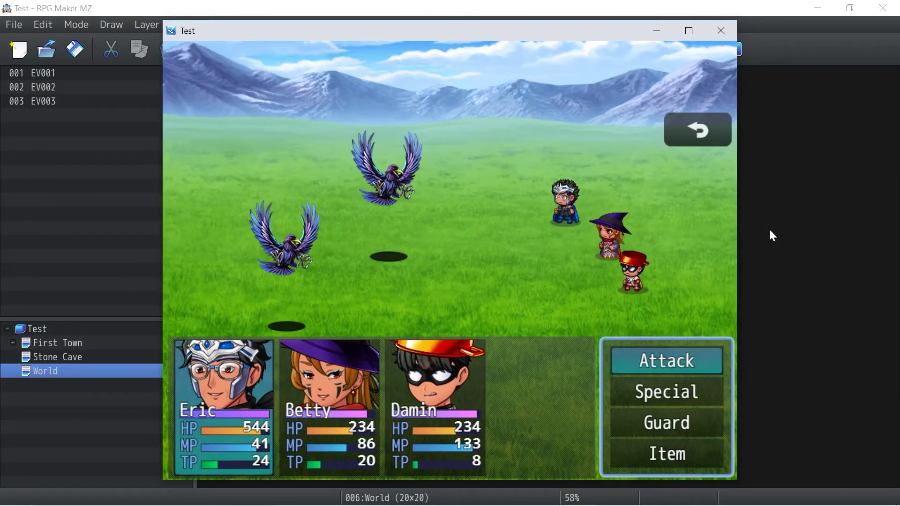
{"action": "key", "text": "Down"}
{"action": "key", "text": "Return"}
{"action": "key", "text": "Return"}
{"action": "key", "text": "Return"}
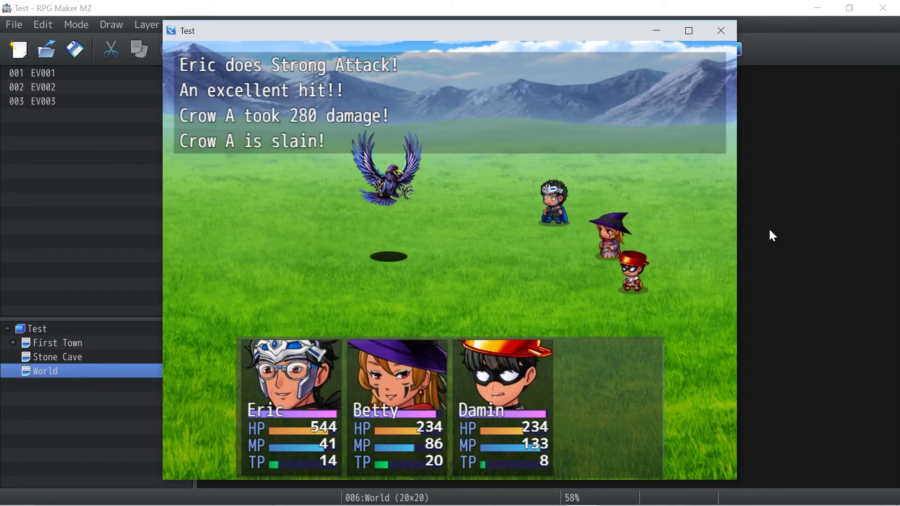
Back out of the third party member's special skills and make a normal attack on Crow B.
{"action": "key", "text": "Down"}
{"action": "key", "text": "Return"}
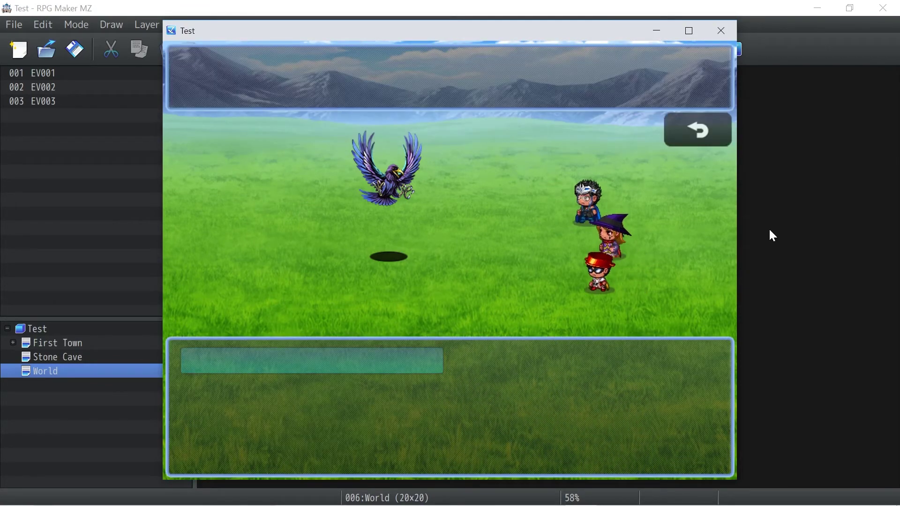
{"action": "key", "text": "Escape"}
{"action": "key", "text": "Up"}
{"action": "key", "text": "Return"}
{"action": "key", "text": "Return"}
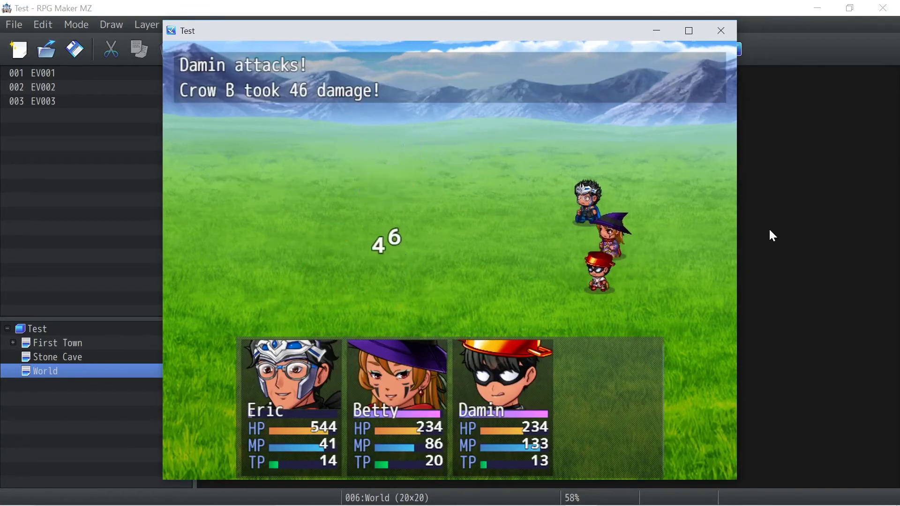
Use a special skill with the second party member in the crow battle.
{"action": "key", "text": "Down"}
{"action": "key", "text": "Return"}
{"action": "key", "text": "Return"}
{"action": "key", "text": "Return"}
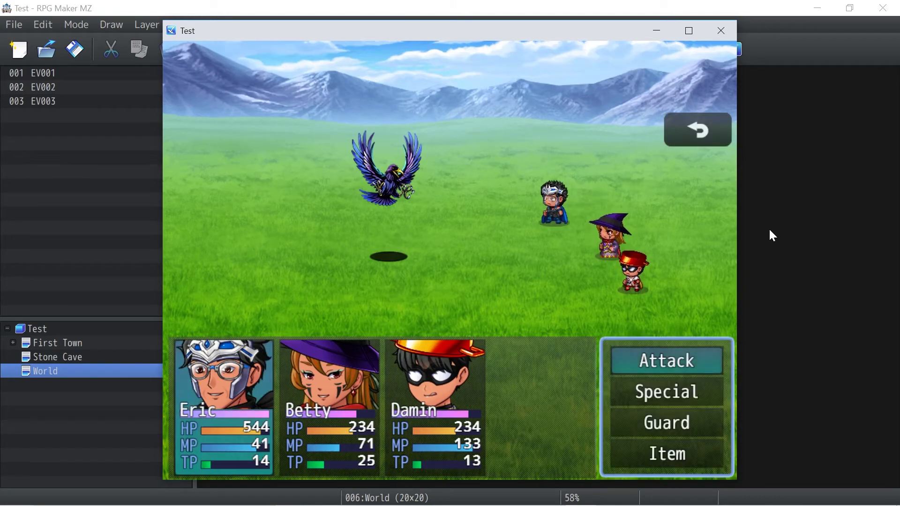
Finish off the remaining crow with the lead party member's normal attack, then end the playtest.
{"action": "key", "text": "Return"}
{"action": "key", "text": "Return"}
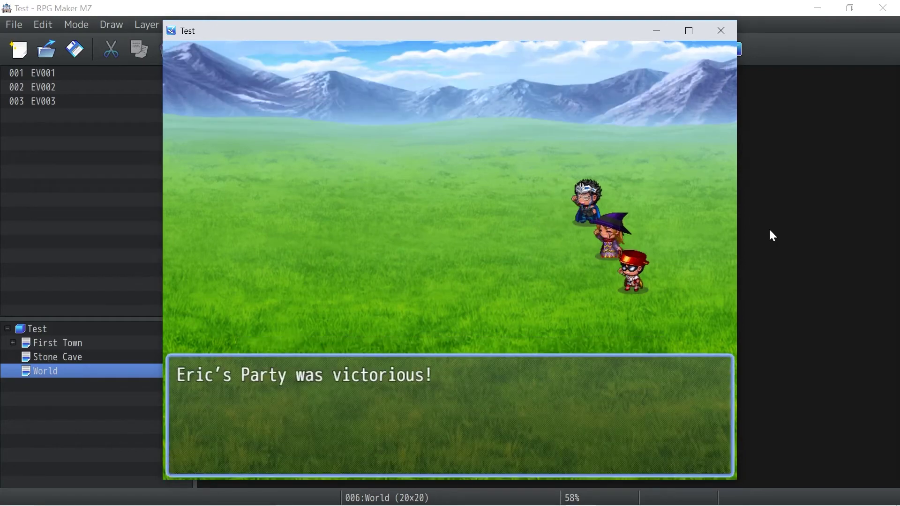
{"action": "key", "text": "Return"}
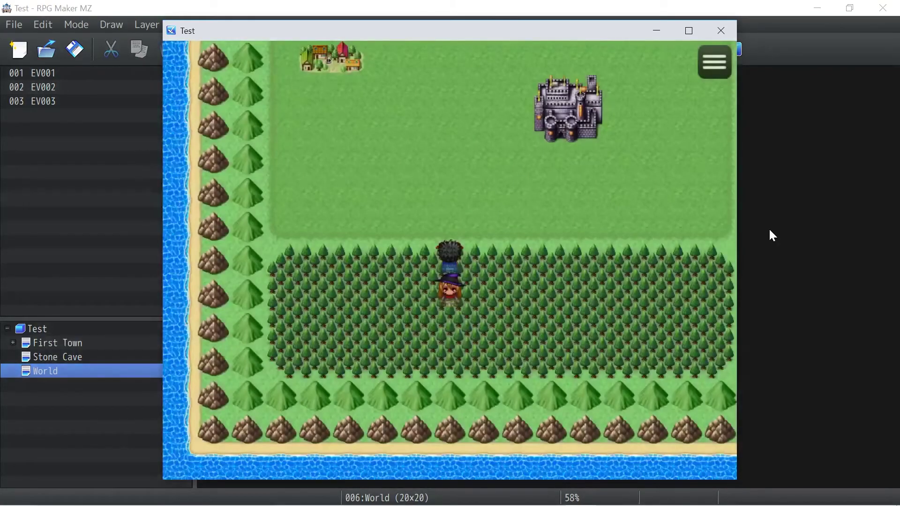
{"action": "left_click", "coordinate": [722, 31]}
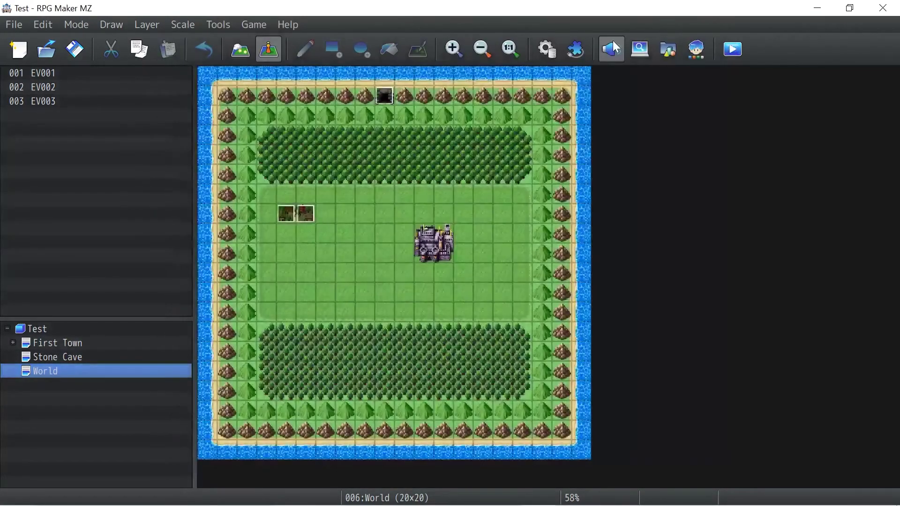
Set the battle system to Time Progress (Active) in the database's system settings.
{"action": "left_click", "coordinate": [612, 49]}
{"action": "left_click", "coordinate": [572, 74]}
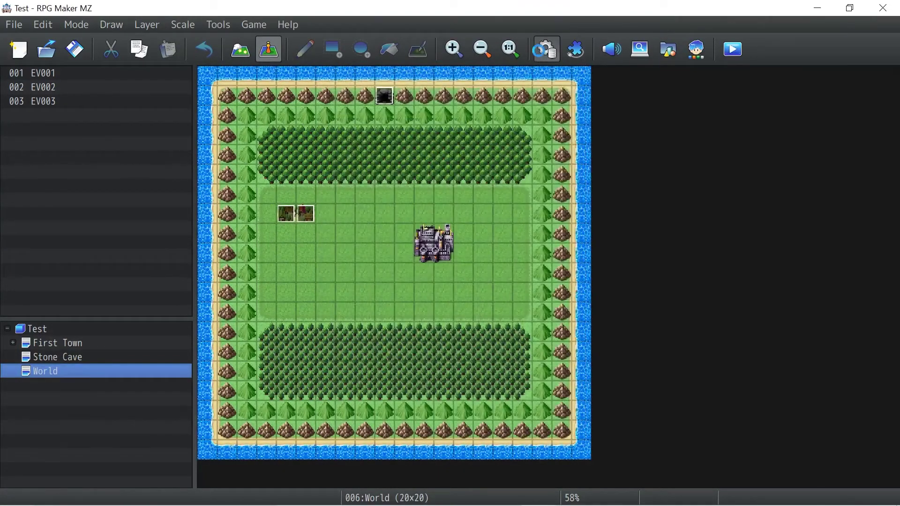
{"action": "left_click", "coordinate": [546, 48]}
{"action": "left_click", "coordinate": [393, 247]}
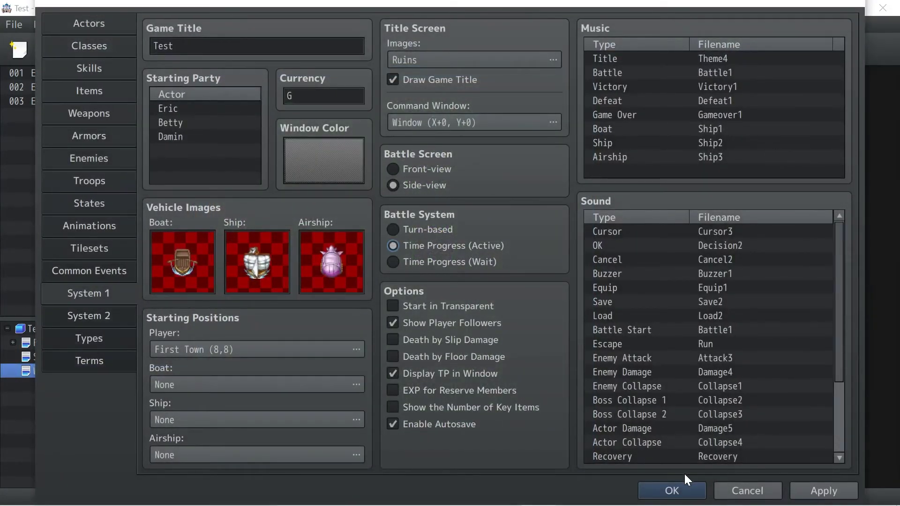
{"action": "key", "text": "Return"}
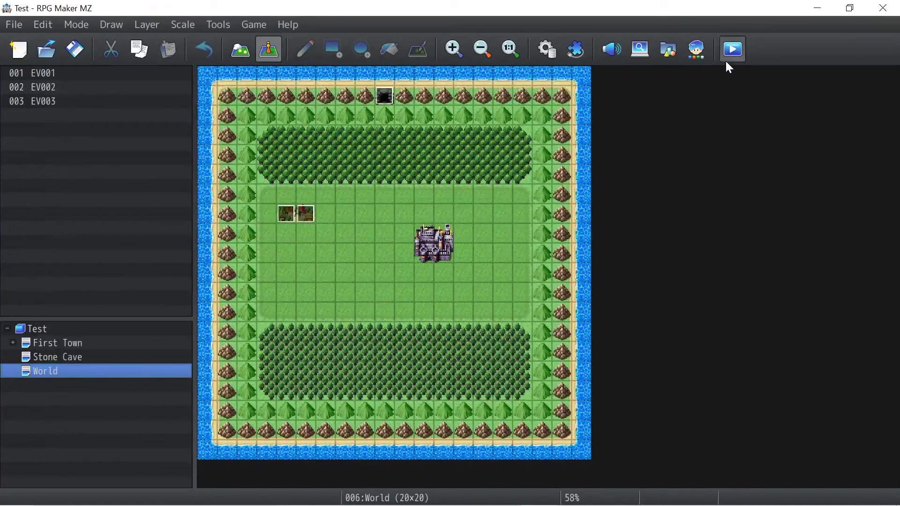
Playtest the updated project from File 1, leaving town and roaming the World map until another battle begins.
{"action": "left_click", "coordinate": [729, 59]}
{"action": "left_click", "coordinate": [411, 283]}
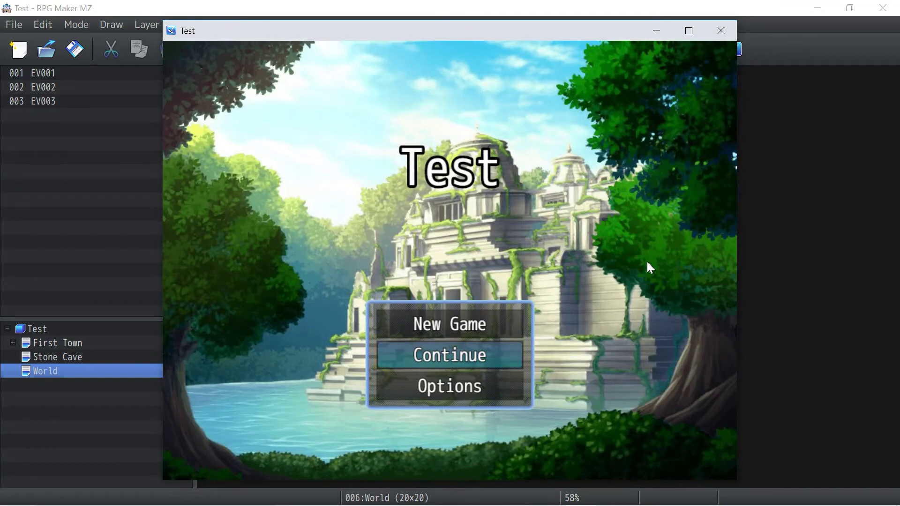
{"action": "key", "text": "Return"}
{"action": "key", "text": "Return"}
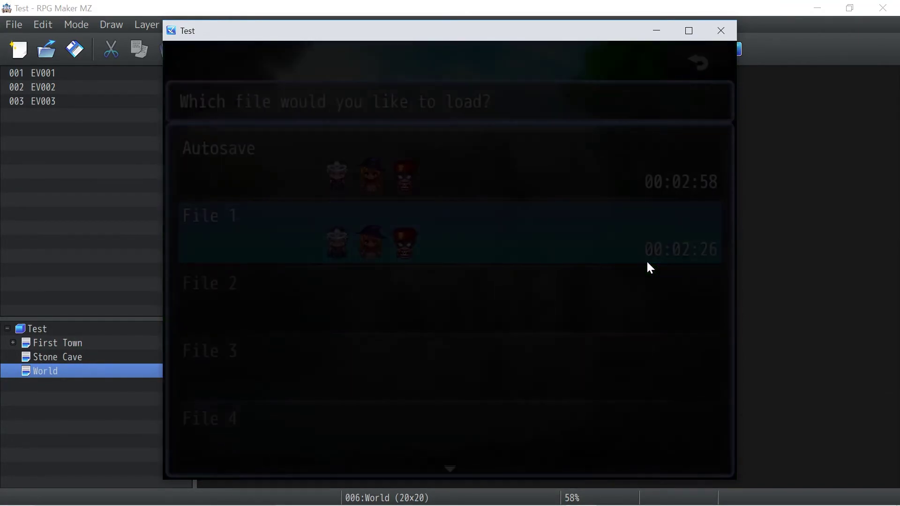
{"action": "key", "text": "Down"}
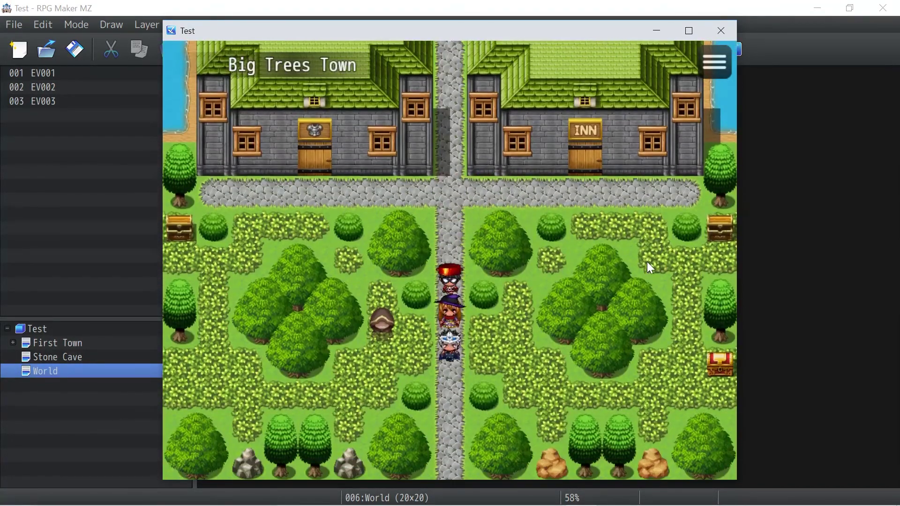
{"action": "key", "text": "Down"}
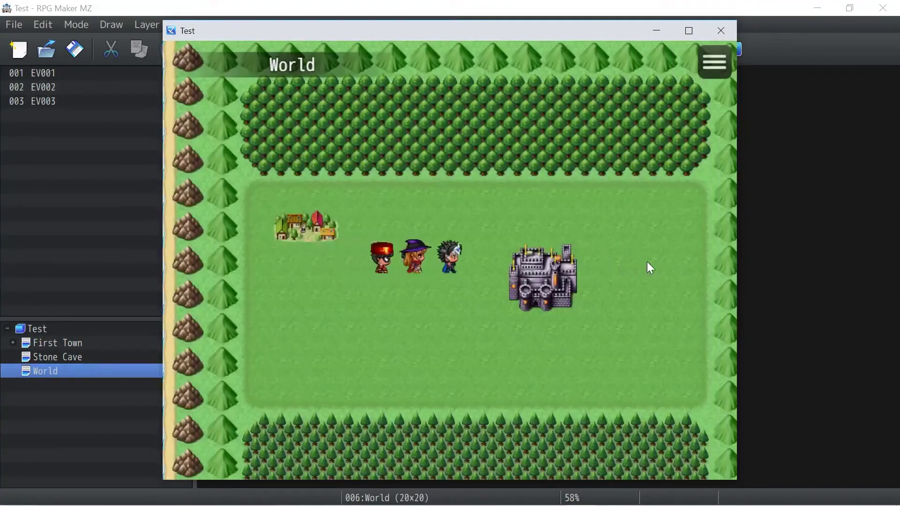
{"action": "key", "text": "Left"}
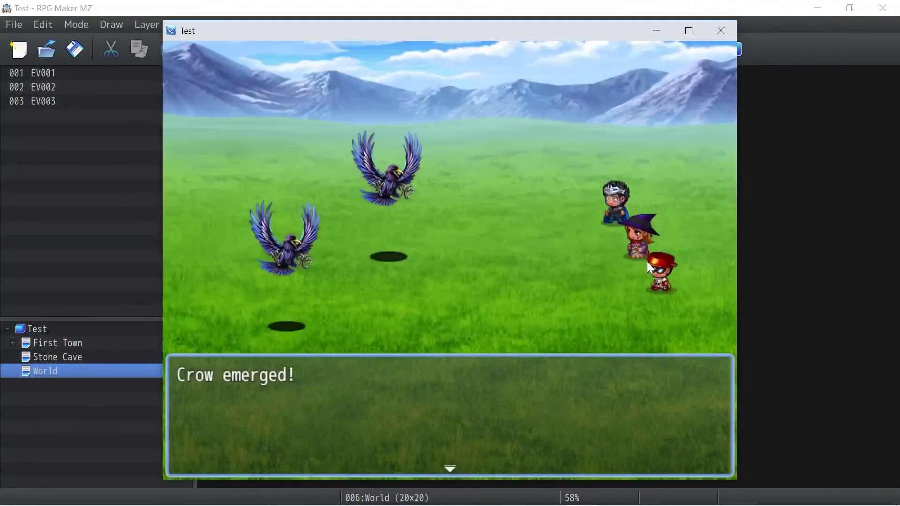
Start the crow battle and make a normal attack on a crow with the third party member.
{"action": "key", "text": "Return"}
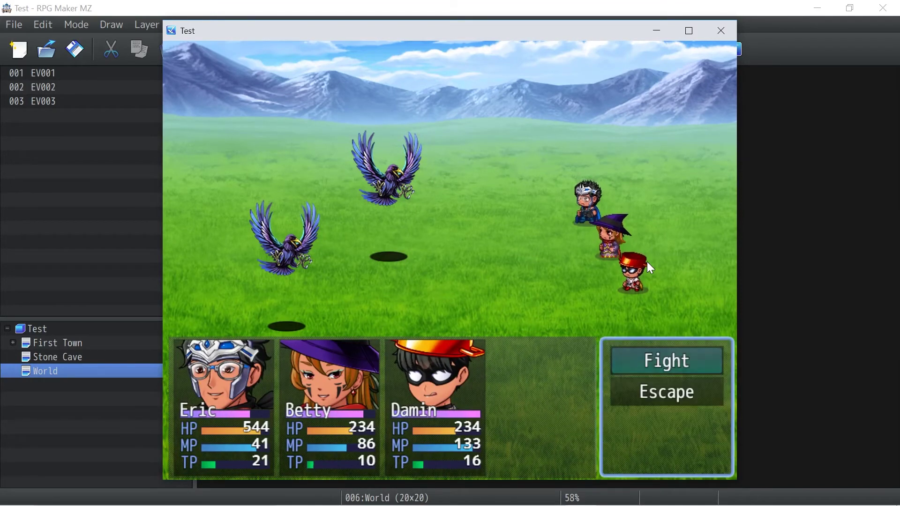
{"action": "key", "text": "Return"}
{"action": "key", "text": "Down"}
{"action": "key", "text": "Return"}
{"action": "key", "text": "Escape"}
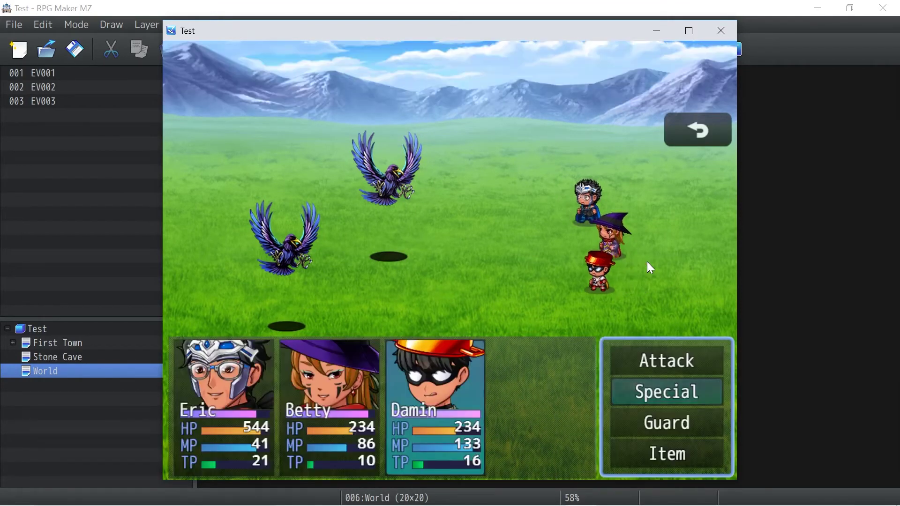
{"action": "key", "text": "Up"}
{"action": "key", "text": "Return"}
{"action": "key", "text": "Return"}
Cast a magic spell with the second party member and make a normal attack with the lead party member.
{"action": "key", "text": "Down"}
{"action": "key", "text": "Return"}
{"action": "key", "text": "Return"}
{"action": "key", "text": "Return"}
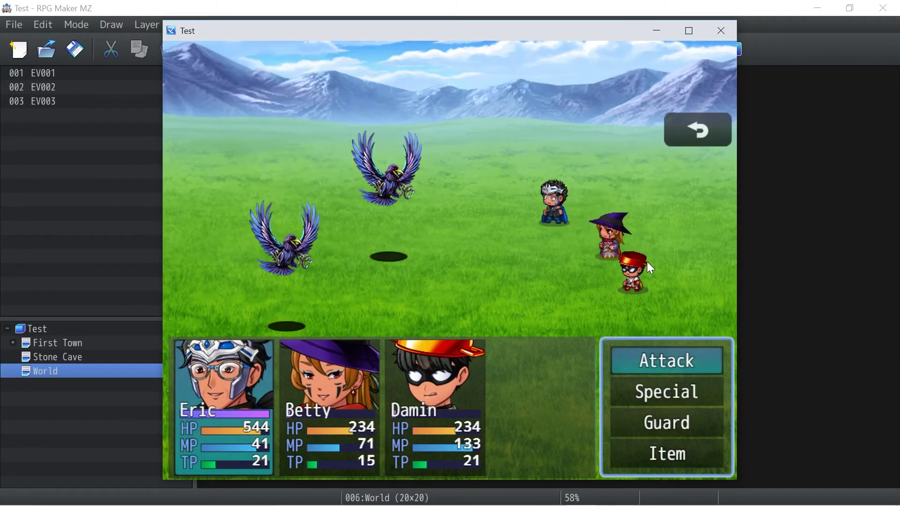
{"action": "key", "text": "Return"}
{"action": "key", "text": "Return"}
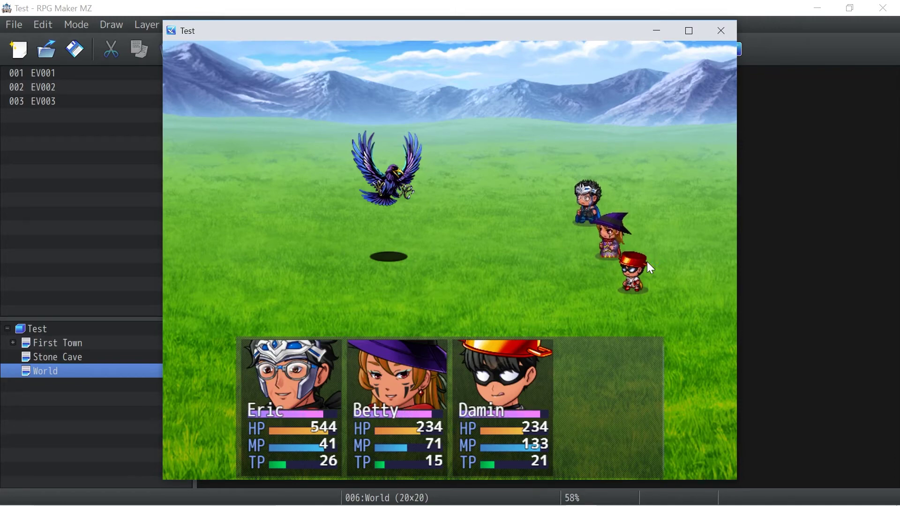
Attack Crow B with the third party member's normal attack.
{"action": "key", "text": "Down"}
{"action": "key", "text": "Return"}
{"action": "key", "text": "Escape"}
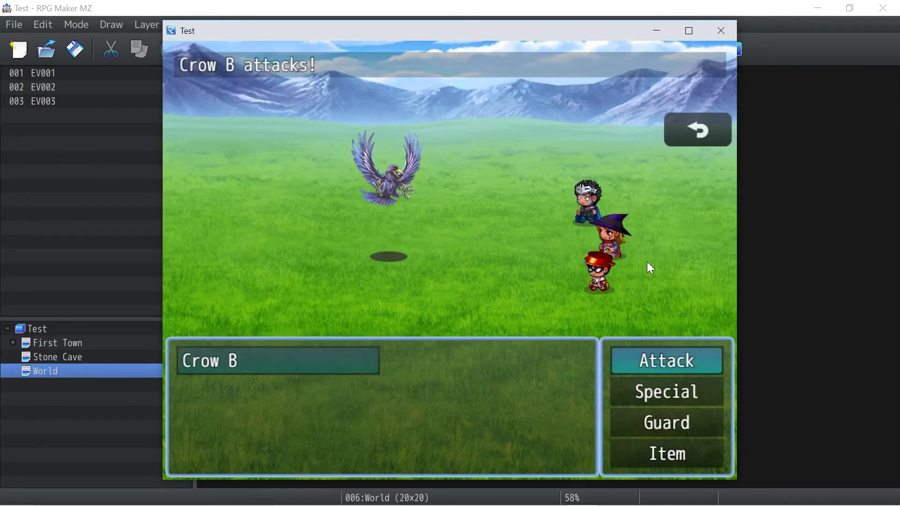
{"action": "key", "text": "Down"}
{"action": "key", "text": "Return"}
{"action": "key", "text": "Return"}
{"action": "key", "text": "Return"}
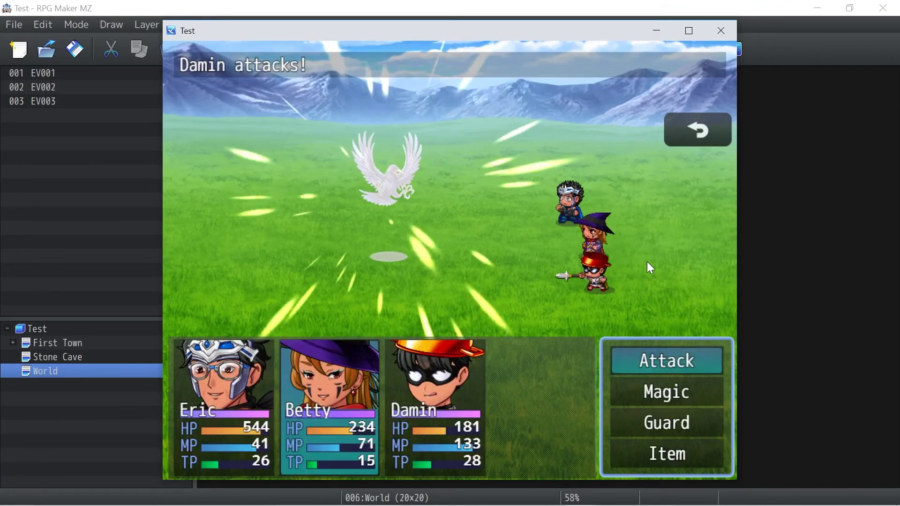
Cast the second party member's Fire-type spell on Crow B to finish the battle, then end the playtest.
{"action": "key", "text": "Down"}
{"action": "key", "text": "Return"}
{"action": "key", "text": "Return"}
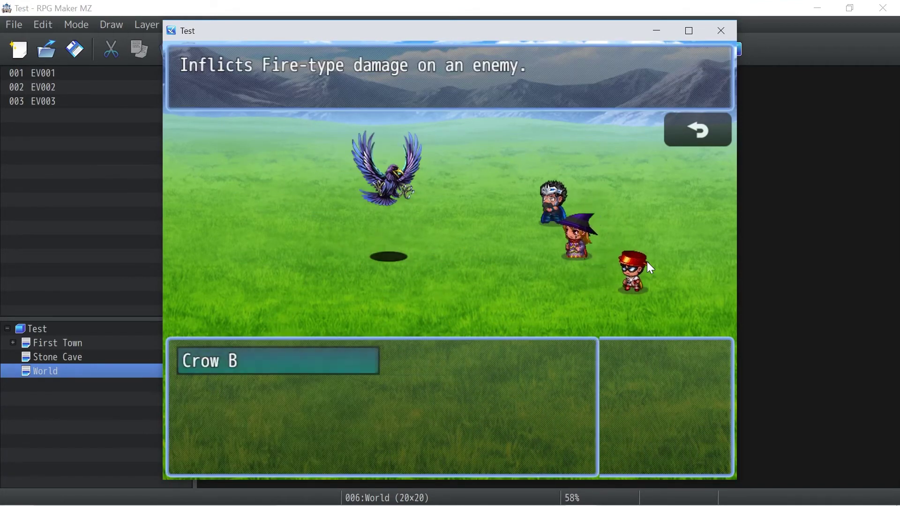
{"action": "key", "text": "Return"}
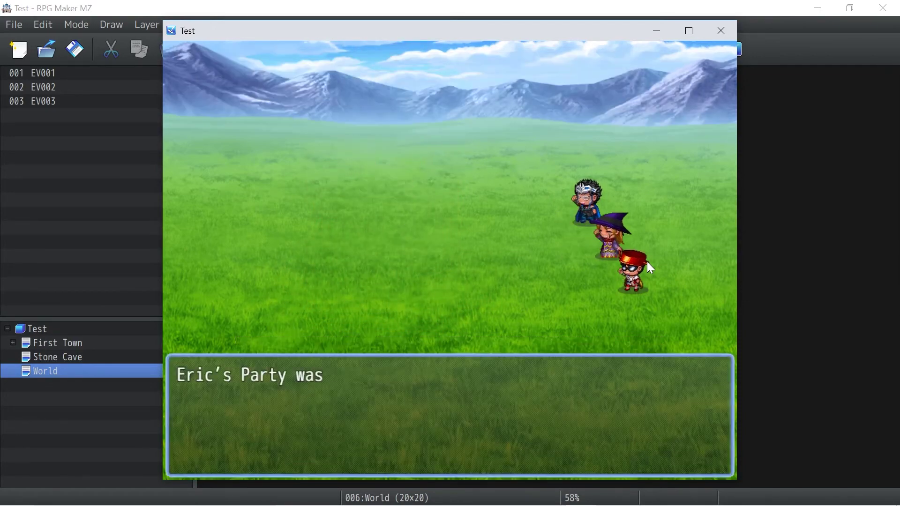
{"action": "key", "text": "Return"}
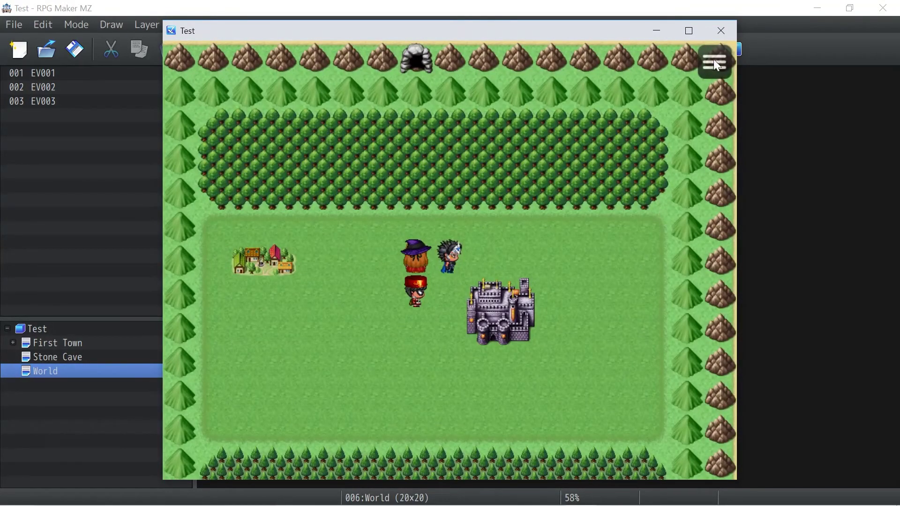
{"action": "left_click", "coordinate": [722, 31]}
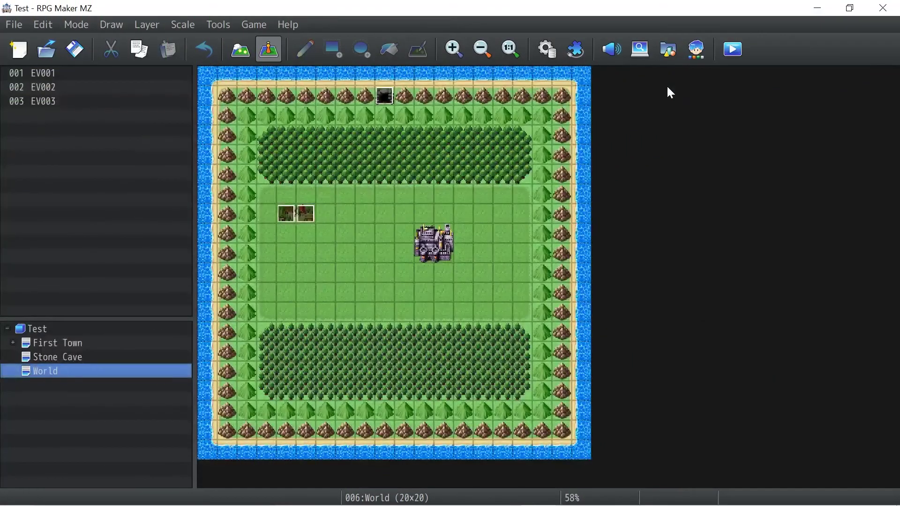
Review the battle screen and battle system options in the database's system settings, then save the project.
{"action": "left_click", "coordinate": [548, 50]}
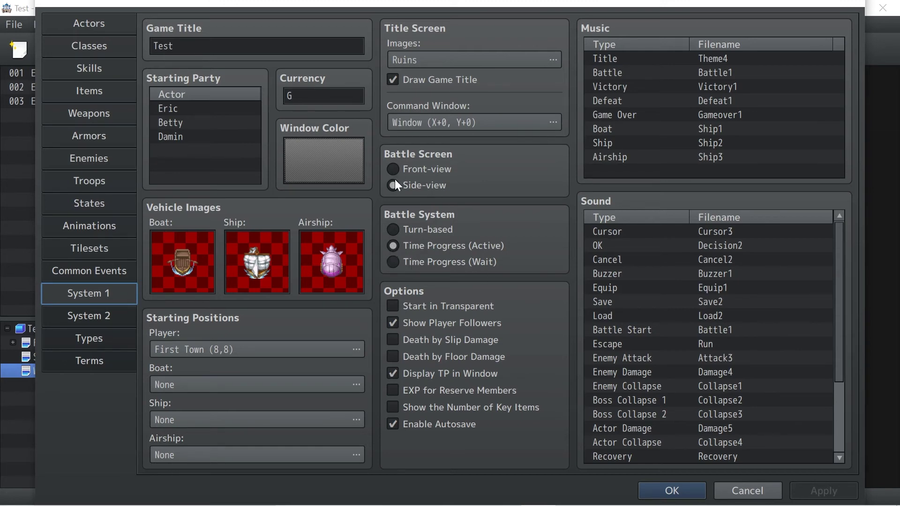
{"action": "left_click", "coordinate": [693, 491]}
{"action": "left_click", "coordinate": [75, 49]}
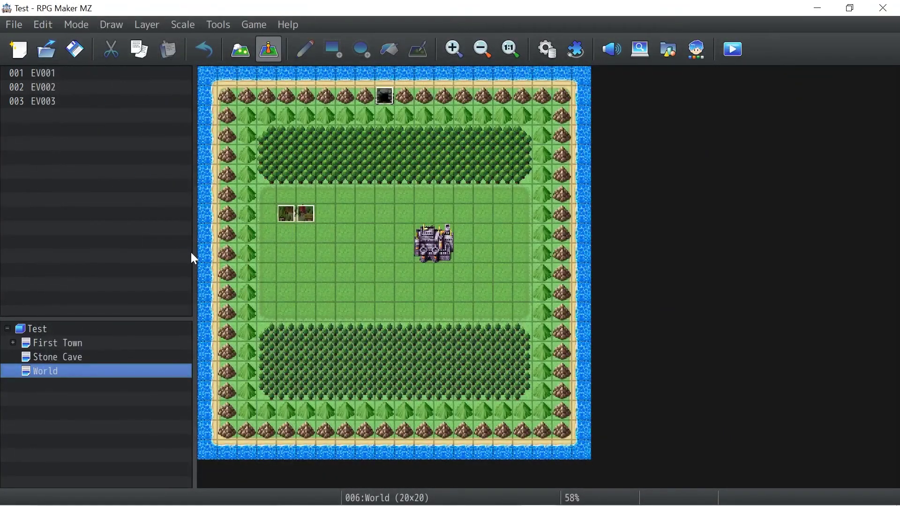